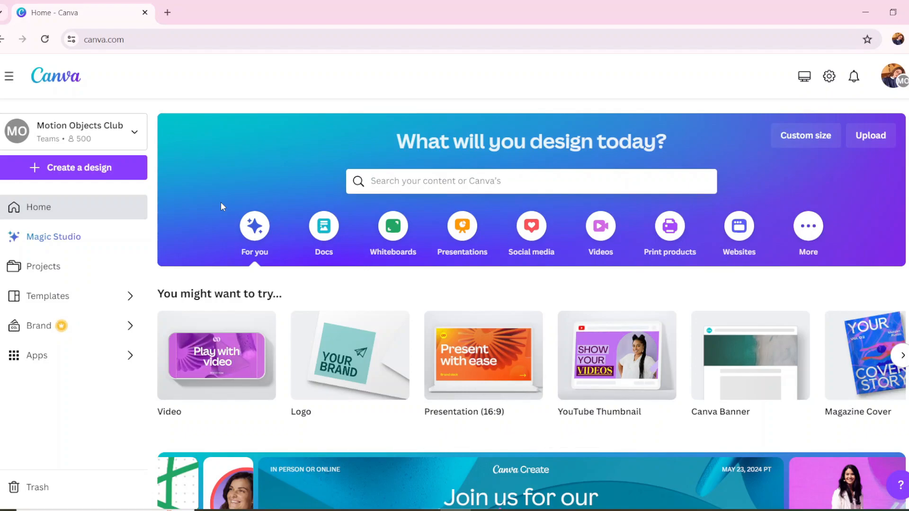
Create a new custom-size design 1000 px wide and 1000 px high
left_click(109, 173)
left_click(36, 446)
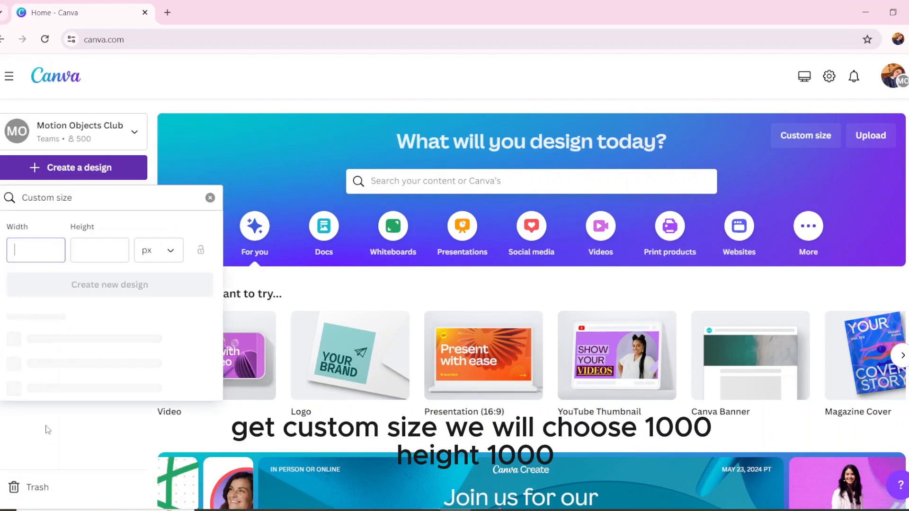
type("1000")
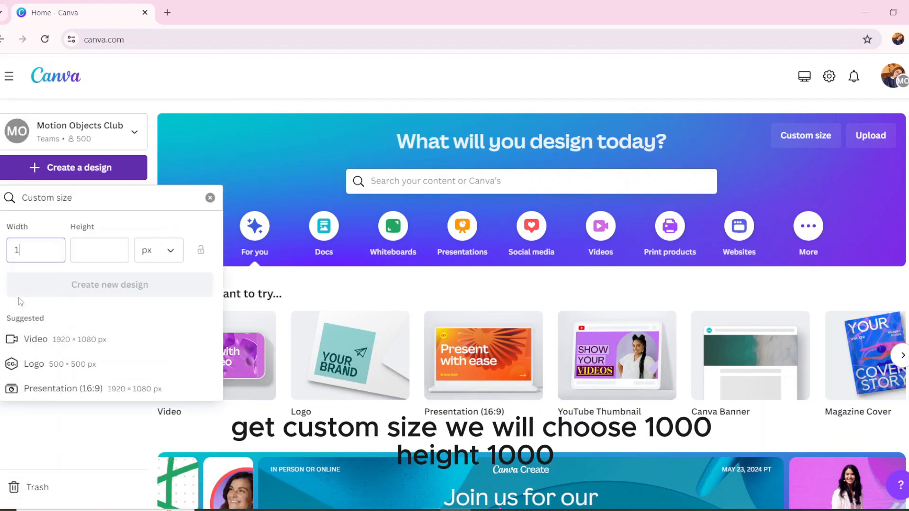
left_click(106, 254)
type("1000")
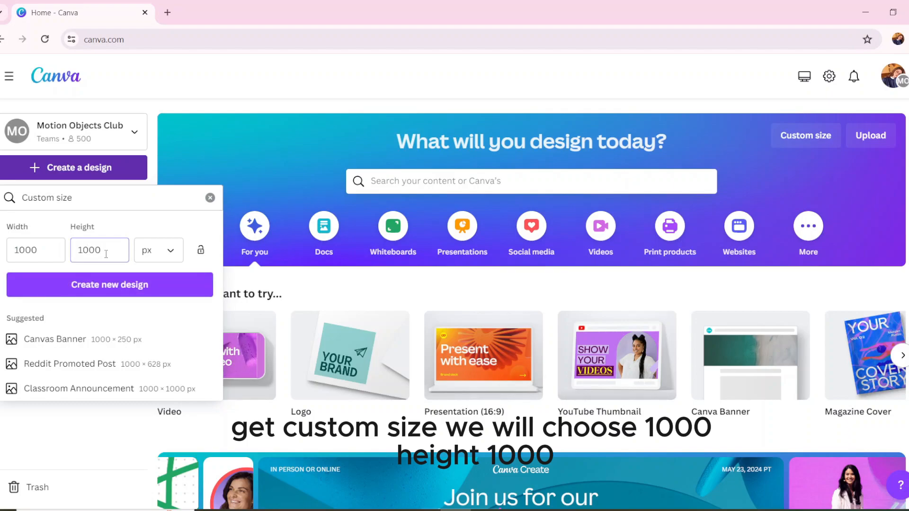
left_click(106, 286)
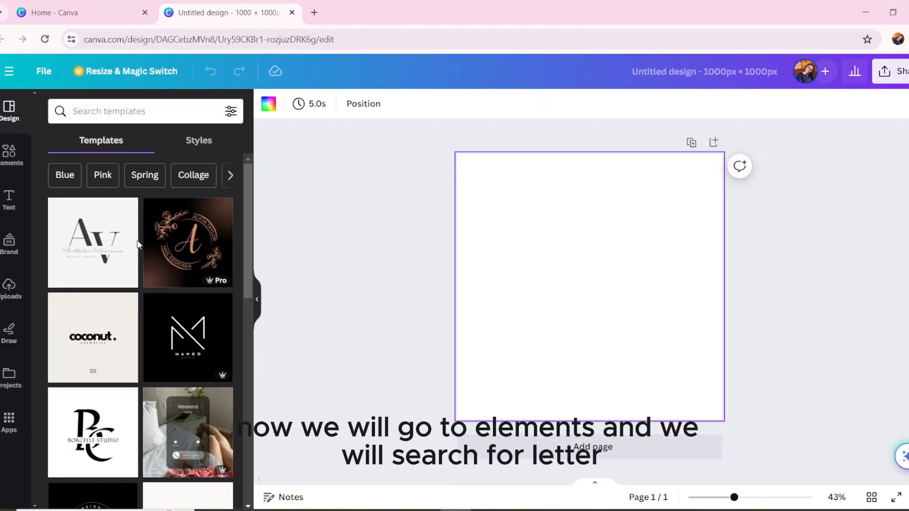
Search the elements for "letter", add the serif P frame to the page and enlarge it
left_click(16, 160)
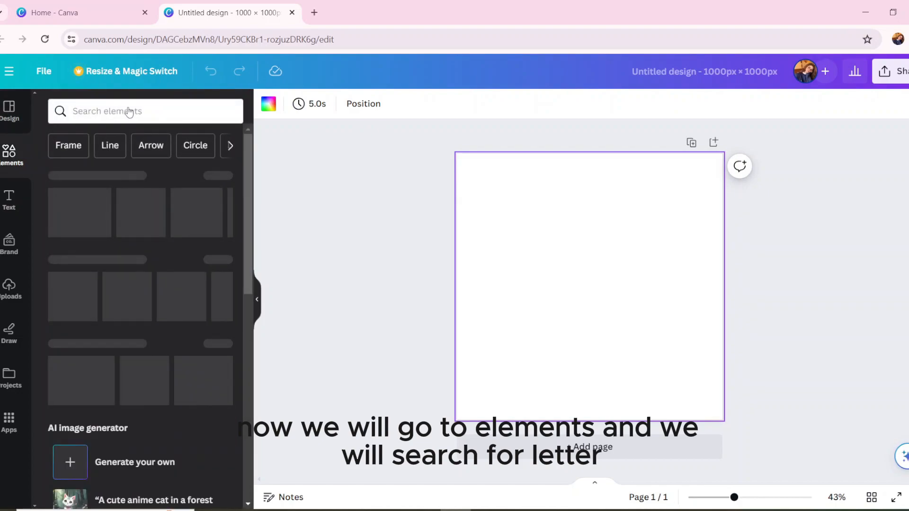
left_click(132, 110)
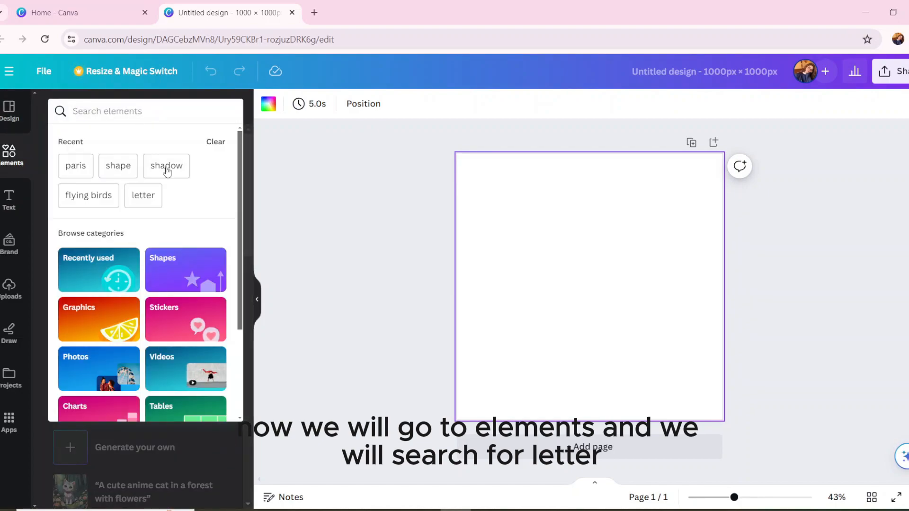
left_click(143, 195)
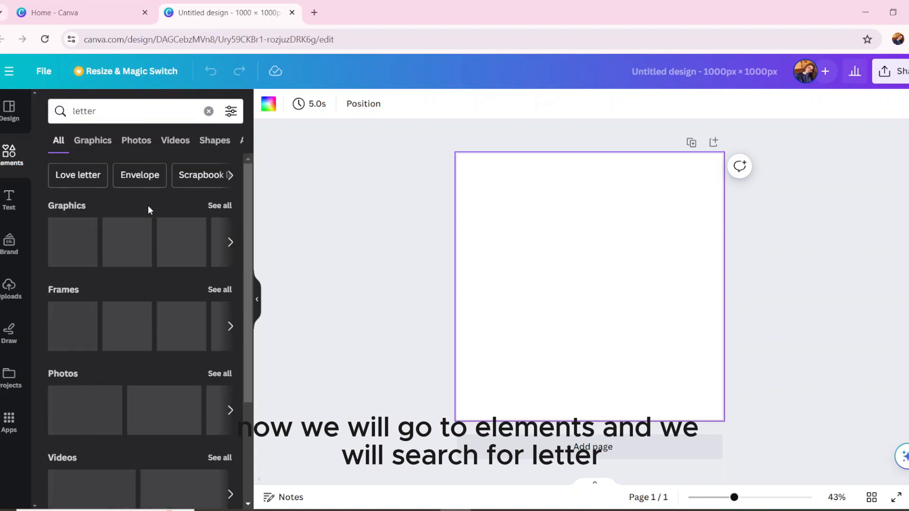
left_click_drag(246, 238, 249, 396)
left_click(79, 419)
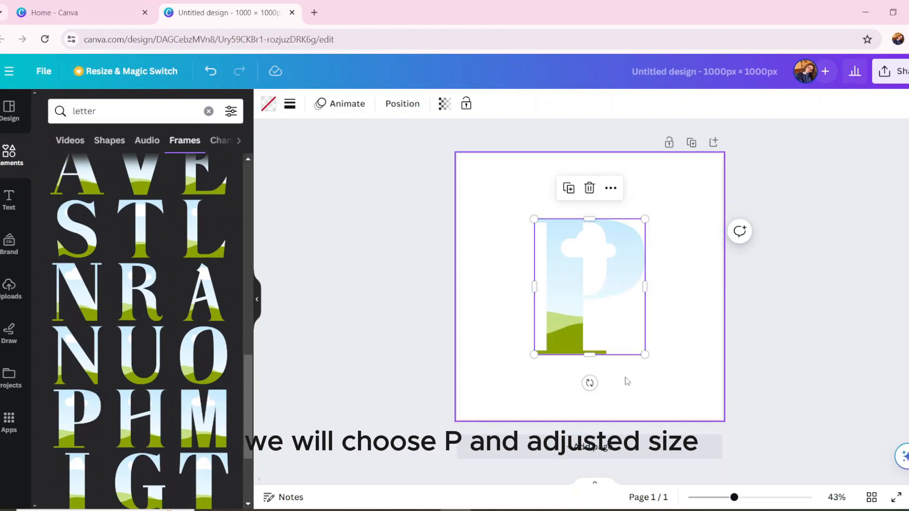
left_click_drag(645, 353, 664, 379)
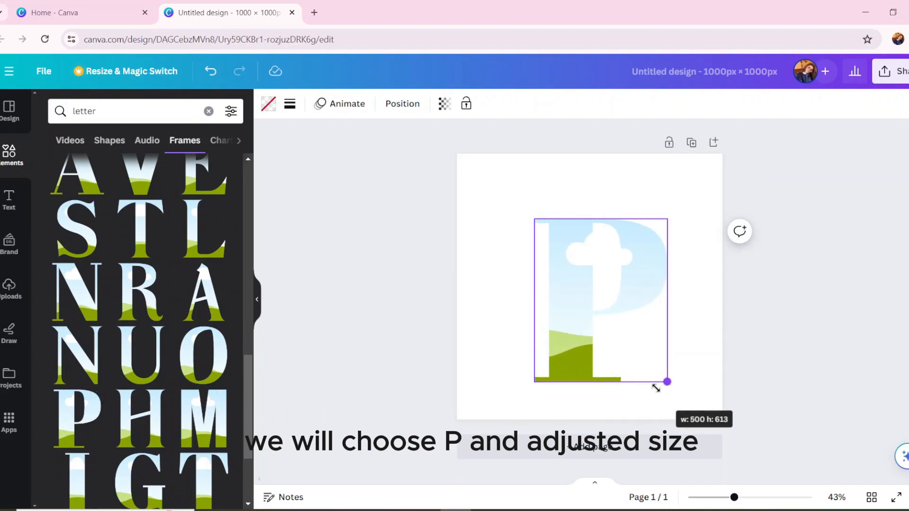
Search the elements for "paris", add the photo of the Eiffel Tower between green trees and duplicate it
left_click(12, 164)
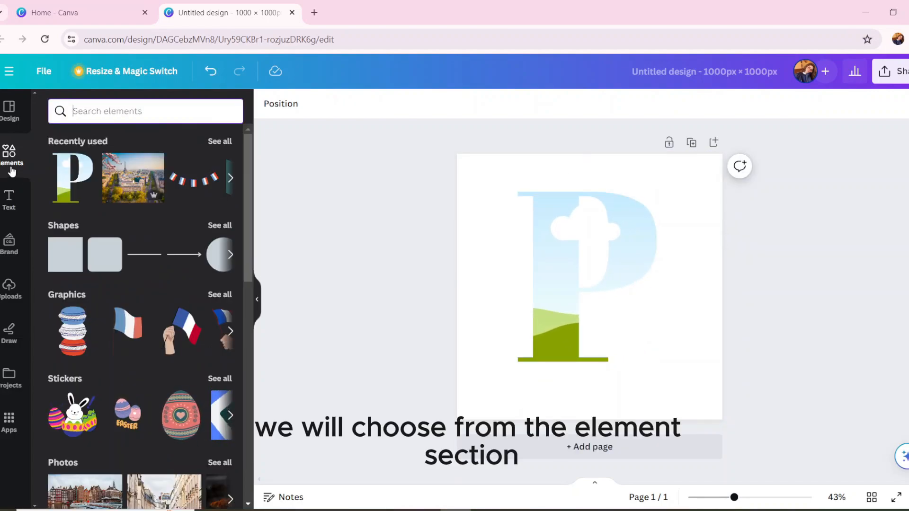
left_click(115, 114)
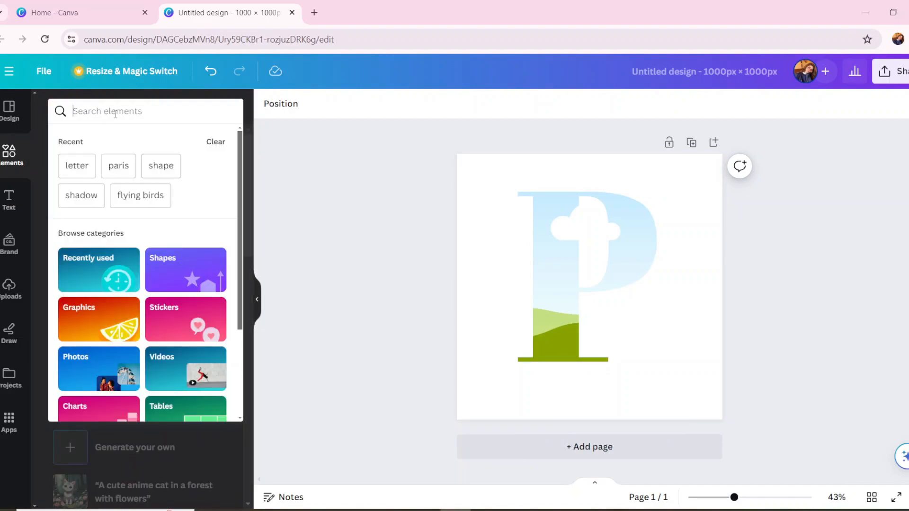
left_click(118, 166)
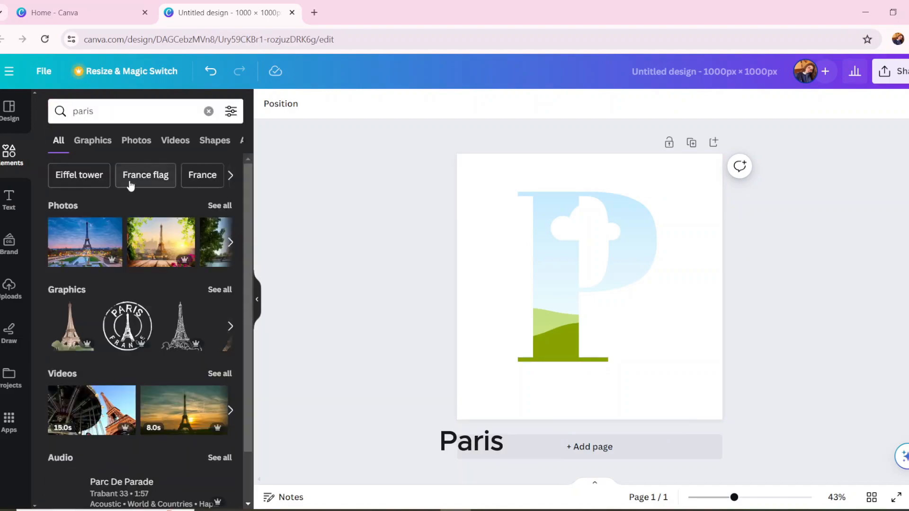
left_click(220, 206)
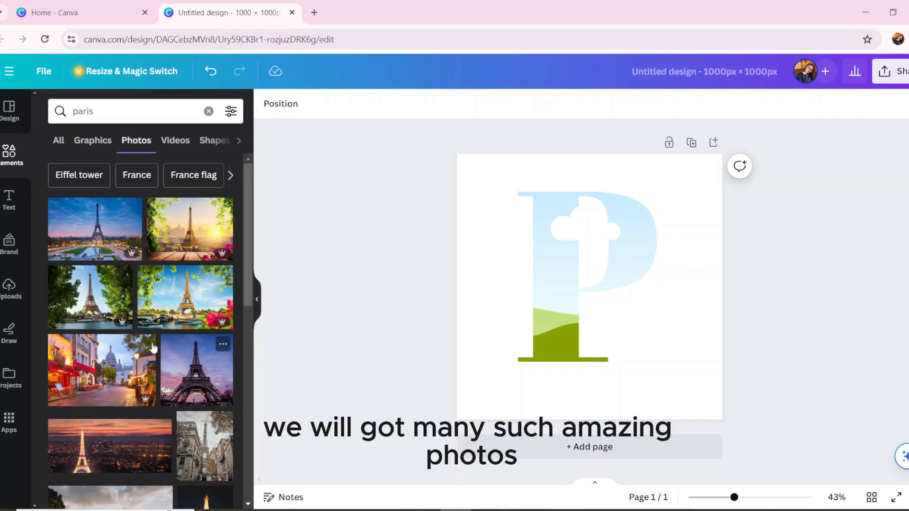
left_click(109, 300)
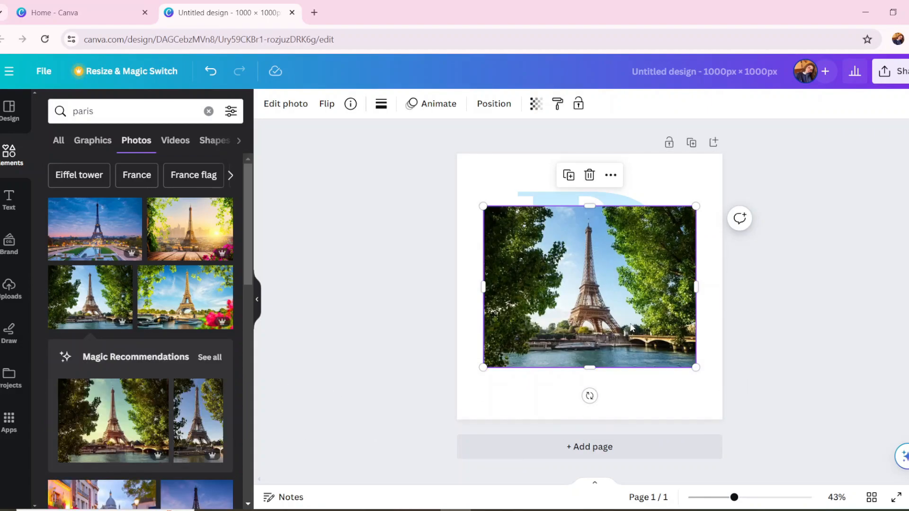
left_click(568, 175)
Move the duplicate photo aside, place the other one in the P frame and position it so the tower fills the stem
left_click_drag(584, 308, 686, 370)
left_click(530, 288)
left_click_drag(537, 298, 529, 266)
double_click(557, 263)
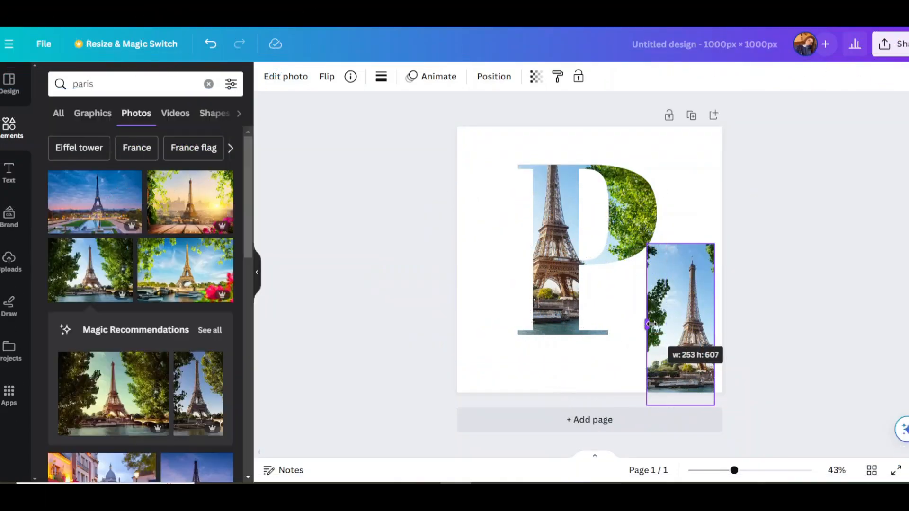
Crop the spare Eiffel Tower photo to the tower's upper part, undoing its drop into the P frame
left_click_drag(645, 324, 664, 324)
left_click_drag(689, 403, 692, 307)
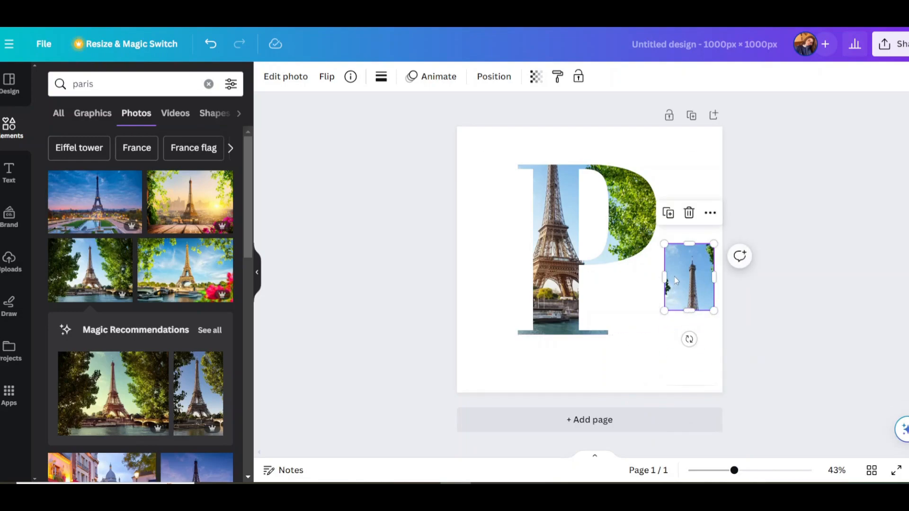
left_click_drag(664, 277, 615, 296)
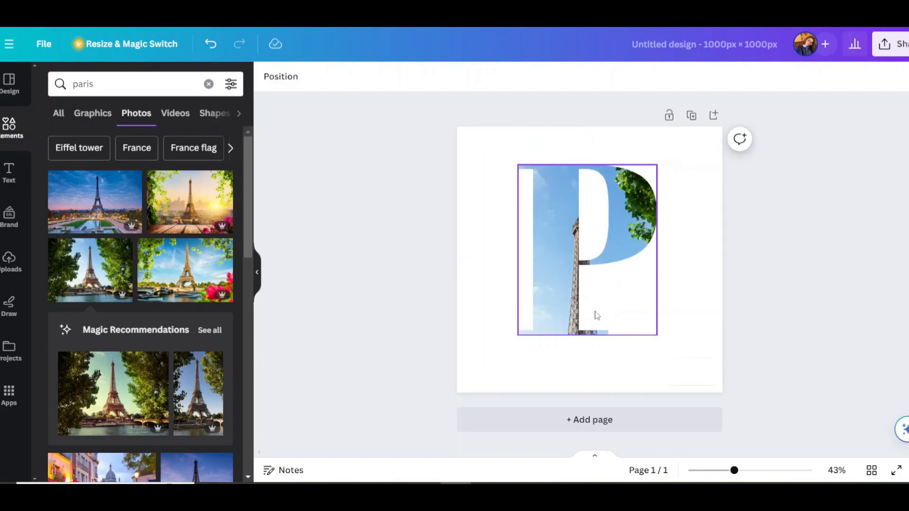
key("ctrl+z")
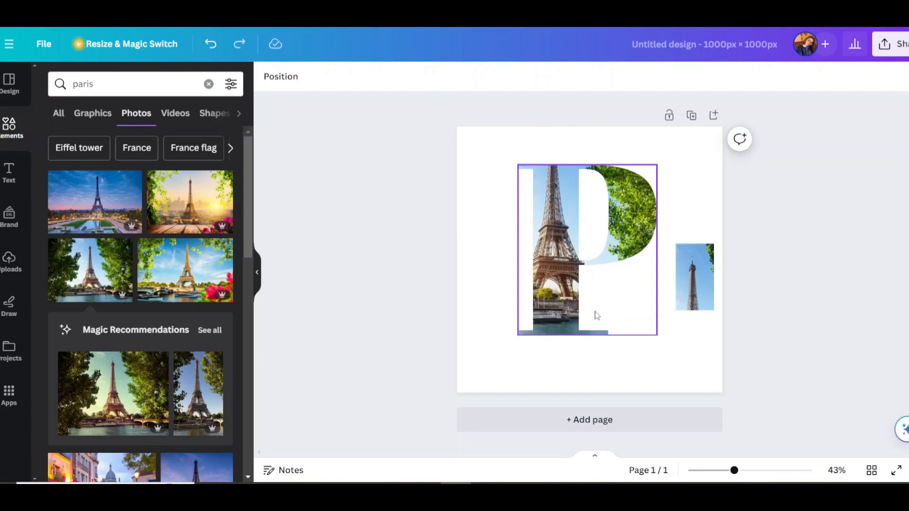
Shrink the photo-filled P frame and centre it horizontally on the page
left_click(595, 315)
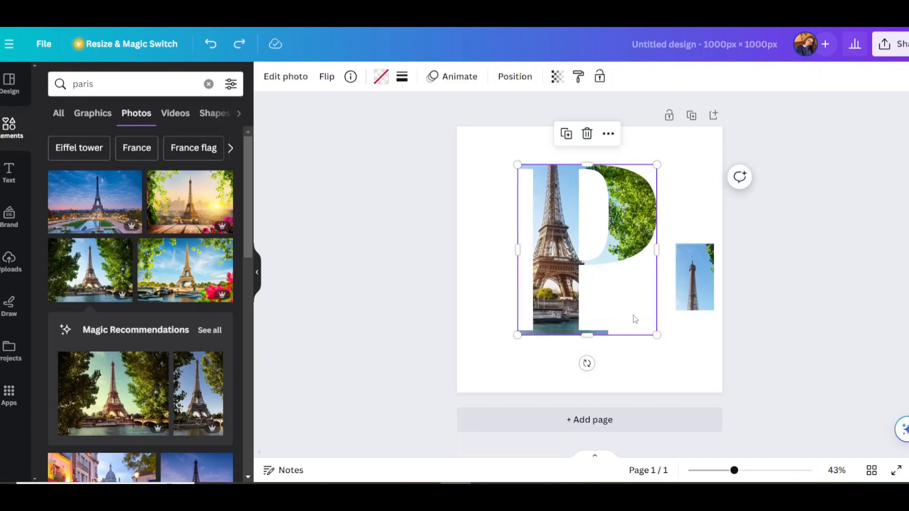
left_click_drag(657, 335, 638, 321)
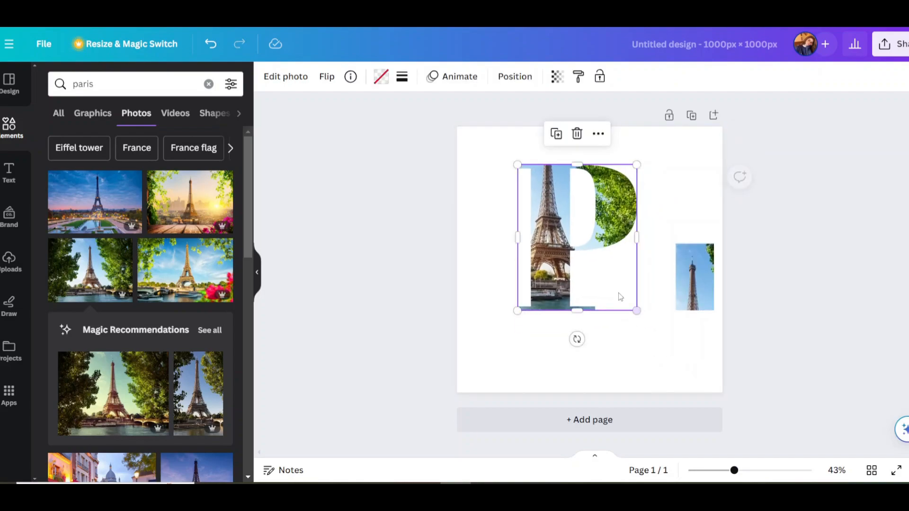
left_click_drag(610, 290, 622, 303)
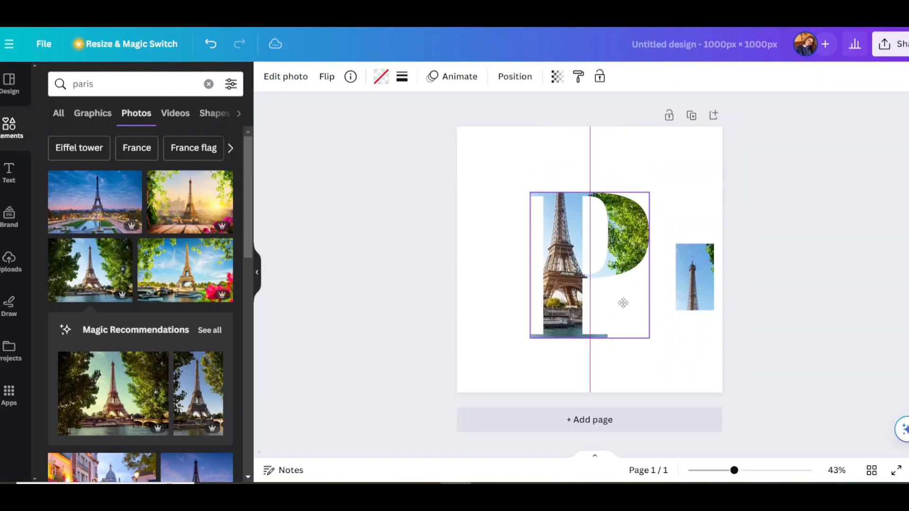
Remove the background of the cropped tower photo and place the cutout over the upper end of the P's stem
left_click(695, 277)
left_click(286, 76)
left_click(91, 207)
left_click_drag(686, 320, 552, 205)
Trim the tower-top cutout's lower edge and narrow it to cut off the leftover leaves beside the tower
scroll(575, 216, "up", 3)
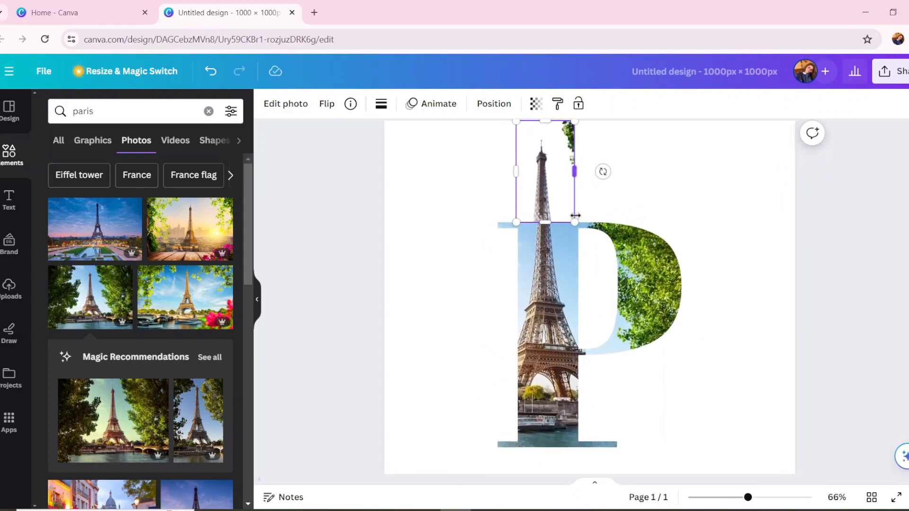
scroll(575, 216, "up", 1)
left_click(563, 211)
left_click(535, 201)
left_click_drag(543, 222, 543, 200)
left_click(459, 207)
mouse_move(573, 123)
left_mouse_down()
mouse_move(565, 135)
mouse_move(570, 128)
left_mouse_up()
left_click_drag(570, 175, 523, 176)
Fine-tune the tower-top cutout's position so it continues the tower inside the P without a break
left_click(774, 220)
left_click(540, 217)
mouse_move(554, 220)
left_mouse_down()
mouse_move(540, 212)
mouse_move(548, 213)
left_mouse_up()
left_click(662, 203)
left_click(540, 205)
left_click(726, 199)
left_click(546, 213)
left_click(842, 264)
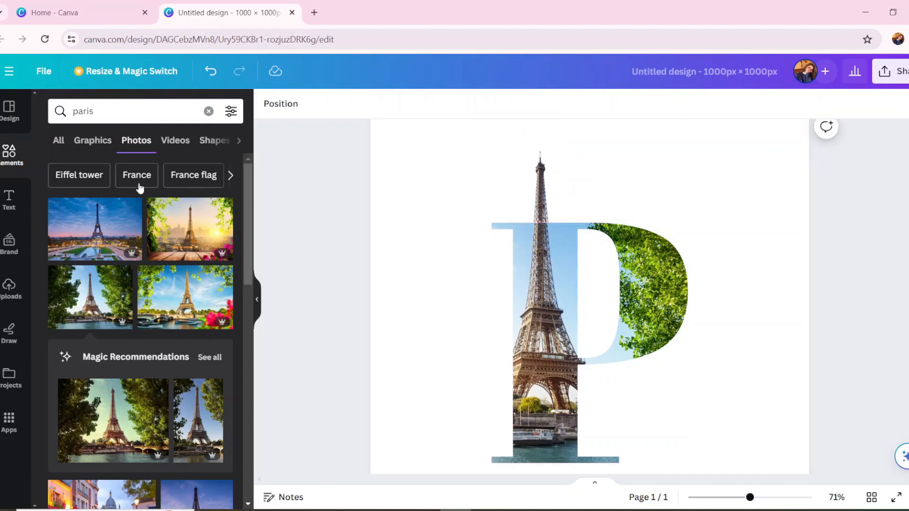
Search the element photos for "flying birds" and add the one with a dark flock against a blue sky
left_click(25, 161)
left_click(127, 114)
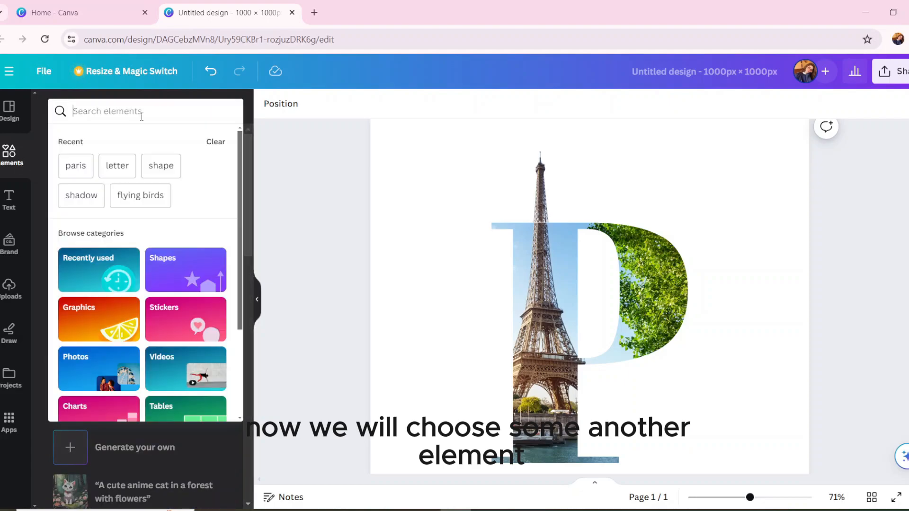
left_click(154, 202)
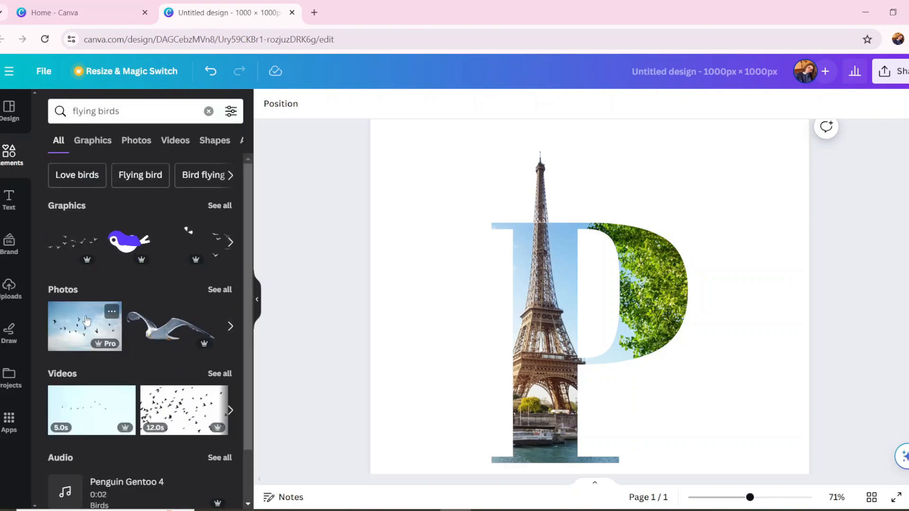
left_click(211, 289)
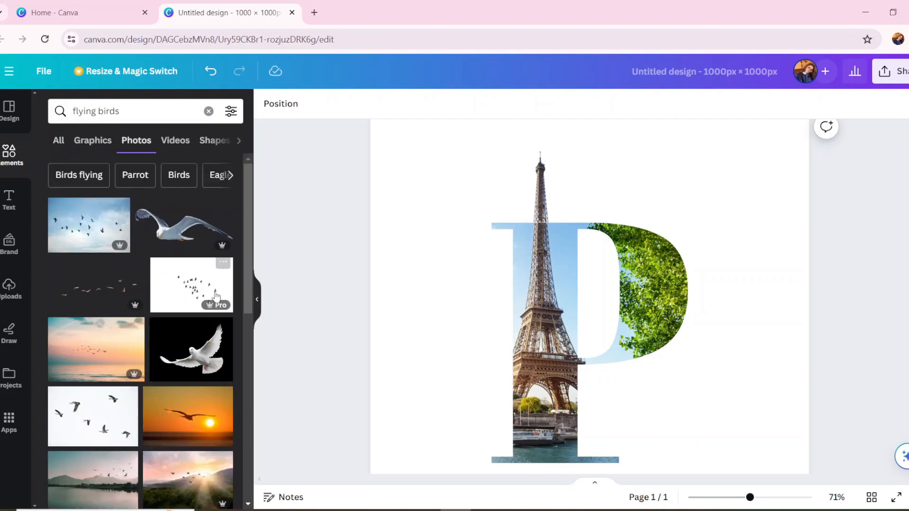
left_click_drag(245, 302, 234, 461)
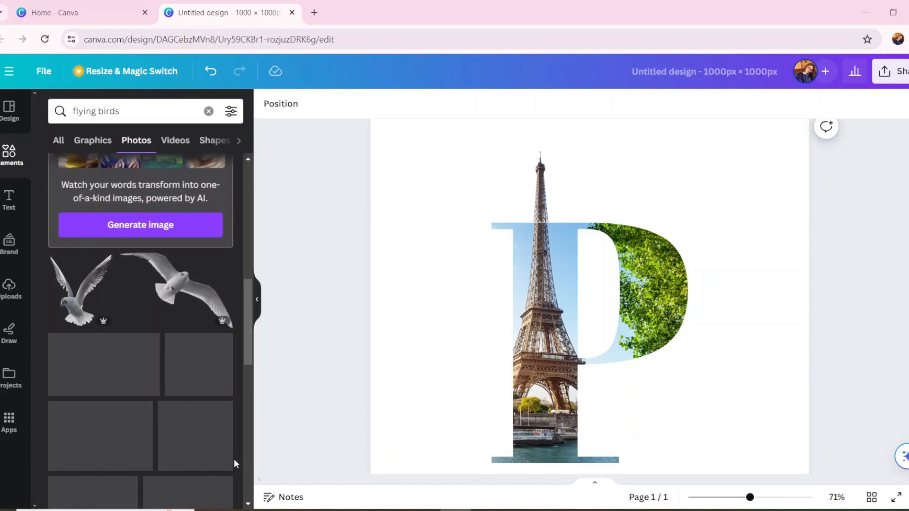
left_click_drag(246, 322, 252, 199)
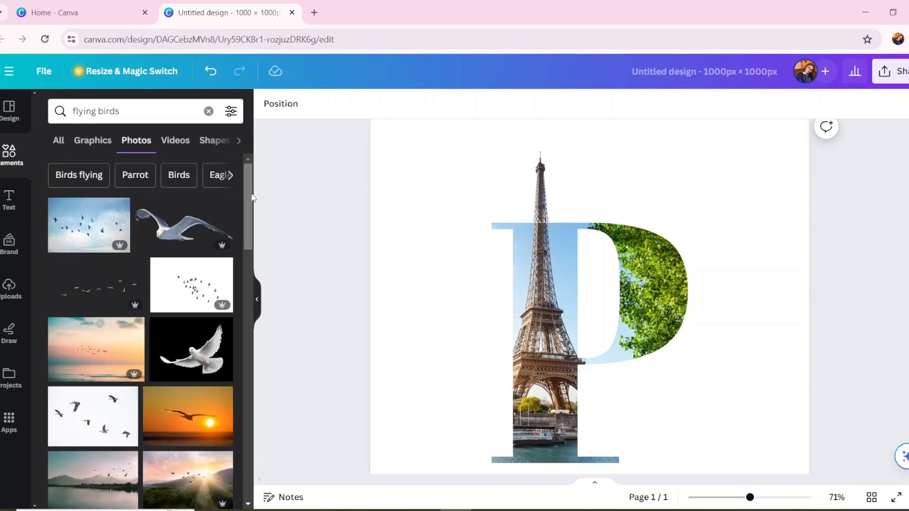
left_click(76, 226)
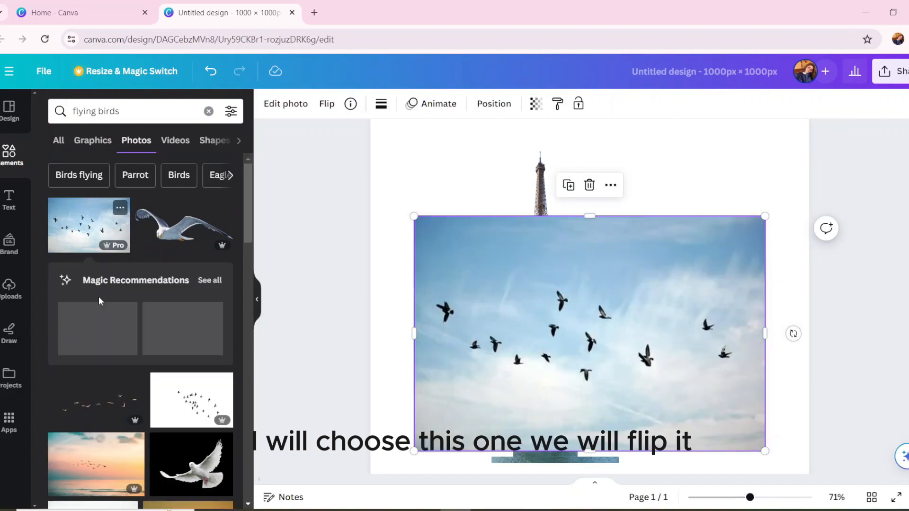
Flip the birds photo horizontally and shrink it to about a third of its width
left_click(326, 104)
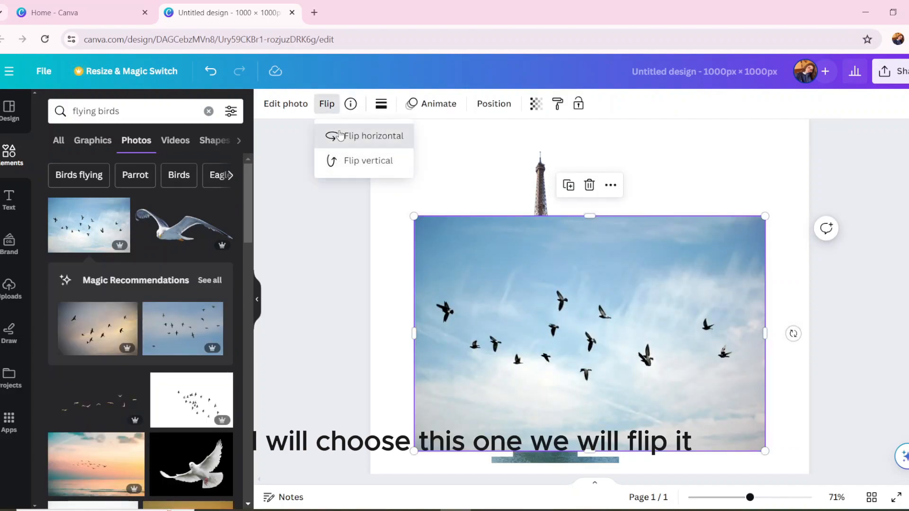
left_click(331, 136)
left_click(501, 427)
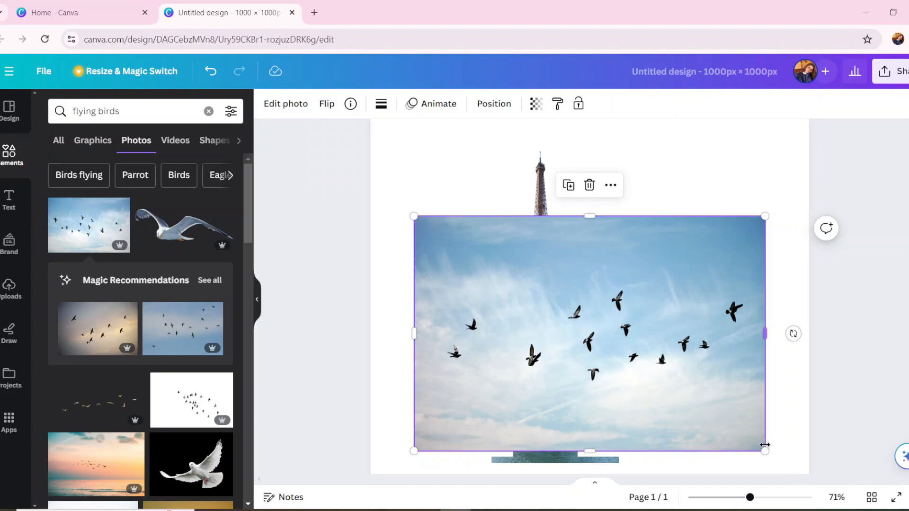
left_click_drag(764, 451, 530, 294)
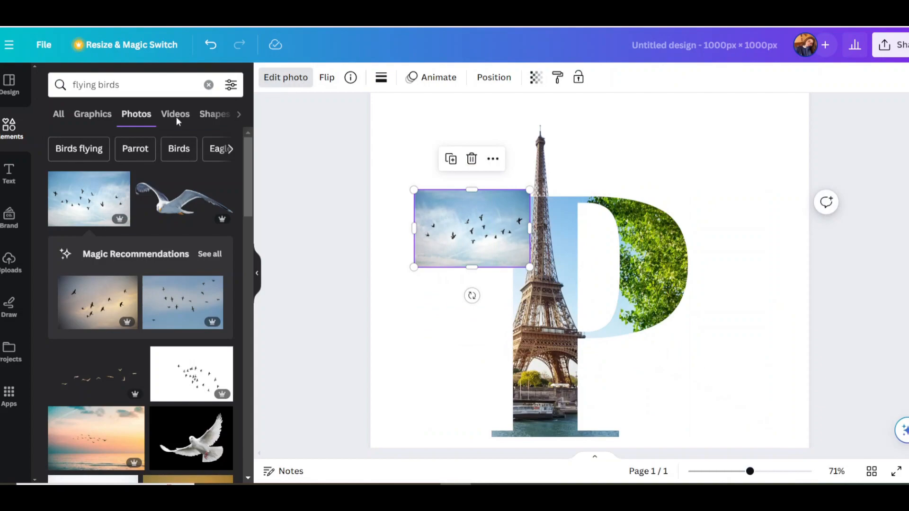
Remove the birds photo's background, then enlarge the flock slightly and place it across the tower's upper part
left_click(286, 78)
left_click(71, 168)
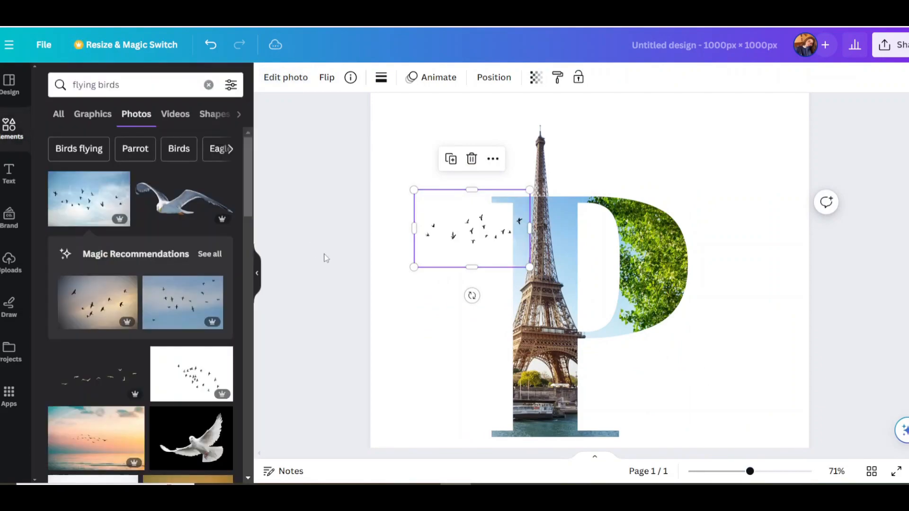
left_click_drag(468, 250, 515, 194)
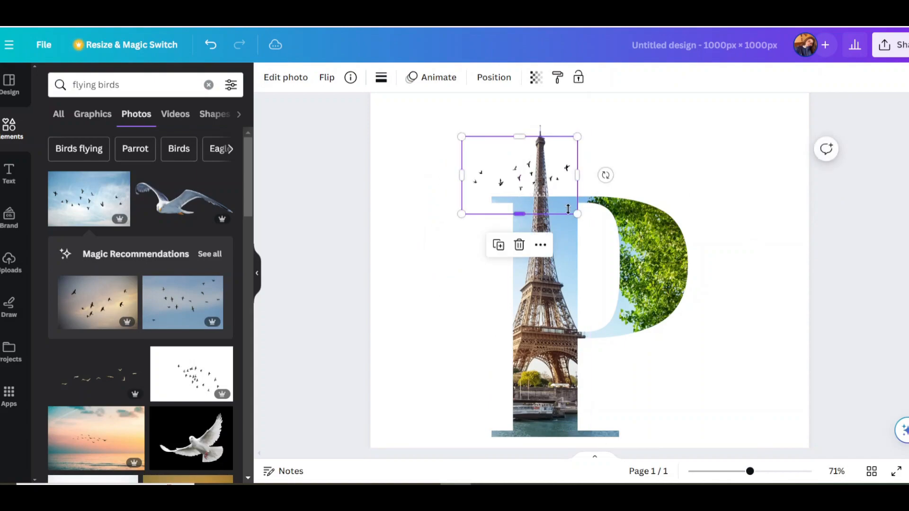
left_click_drag(582, 227, 615, 249)
left_click_drag(528, 187, 491, 168)
left_click(315, 252)
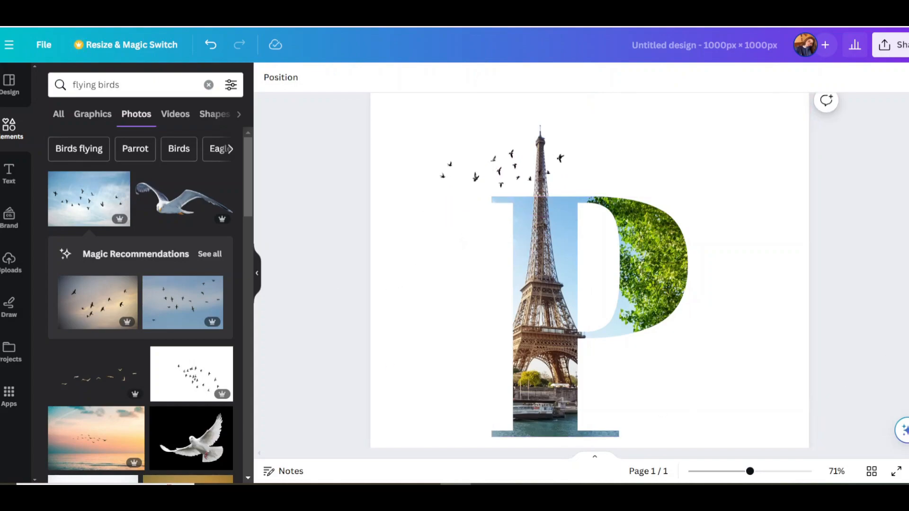
Search the element graphics for "shadow" and add the thin, soft-edged black oval shadow
scroll(307, 151, "down", 3)
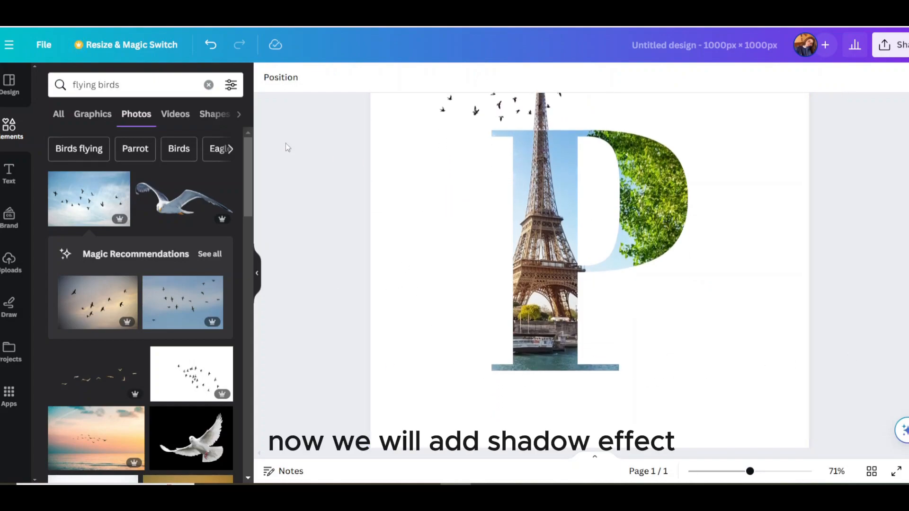
left_click(208, 86)
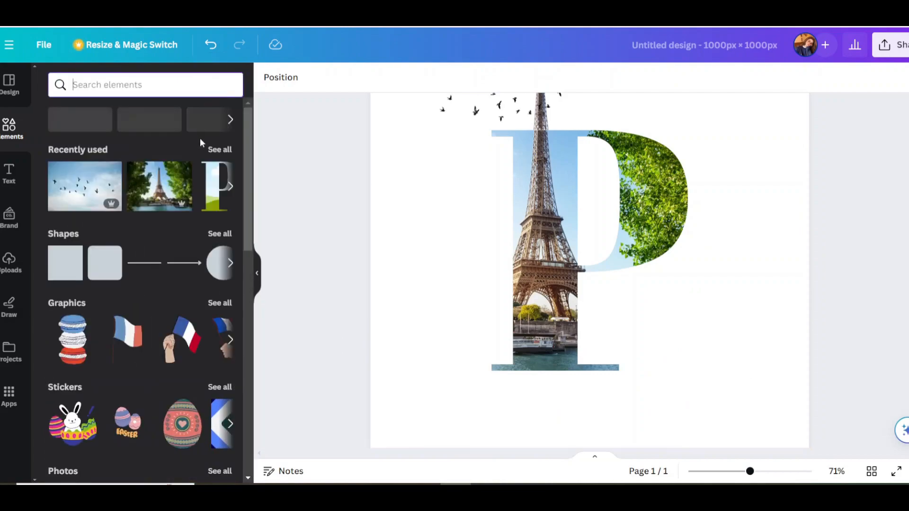
left_click(125, 84)
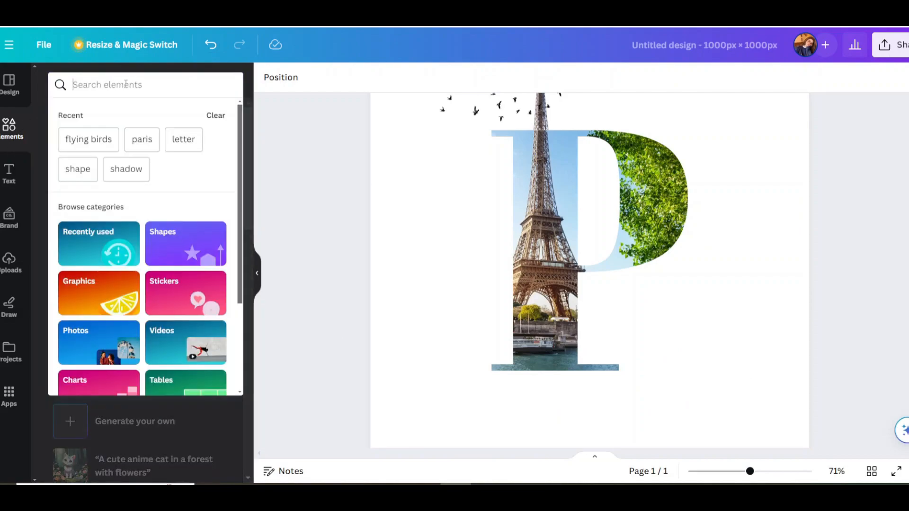
left_click(106, 170)
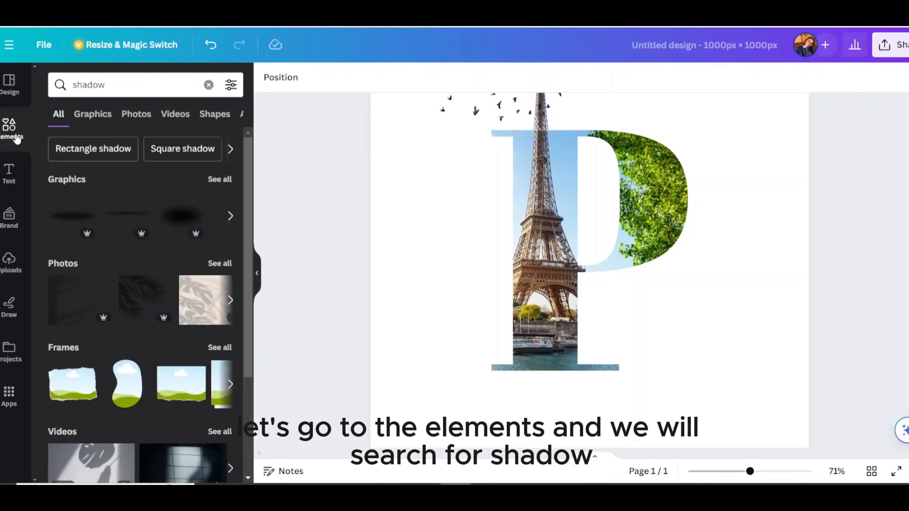
left_click(220, 179)
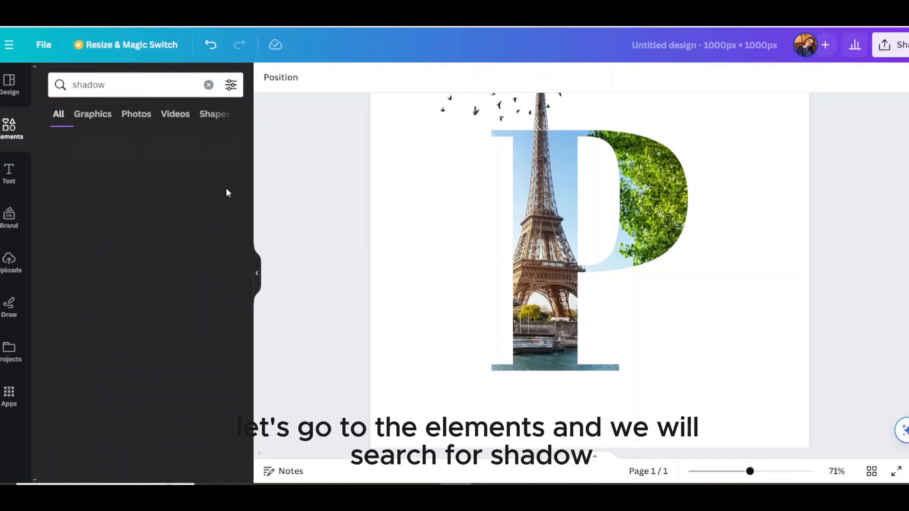
left_click_drag(246, 197, 236, 274)
scroll(236, 273, "down", 1)
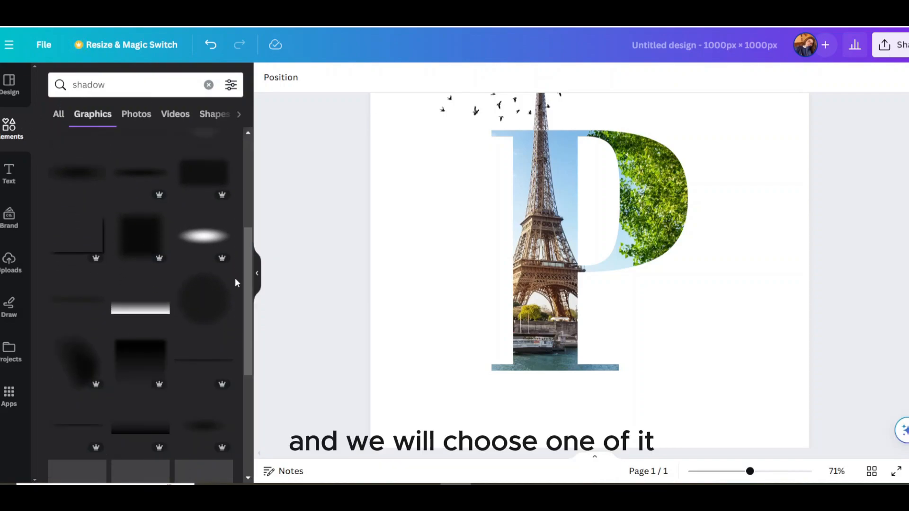
left_click(146, 175)
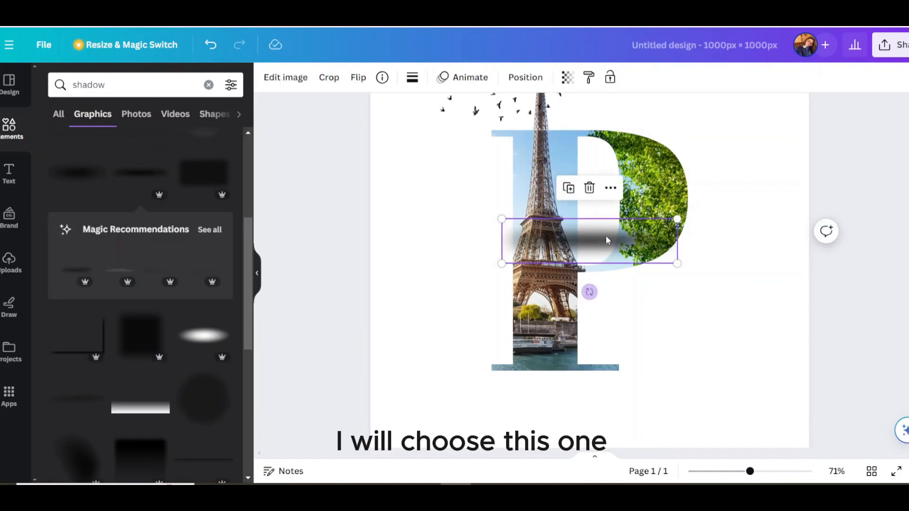
Place the shadow just below the P's base, shrink it slightly and reduce its opacity
left_click_drag(602, 235, 583, 396)
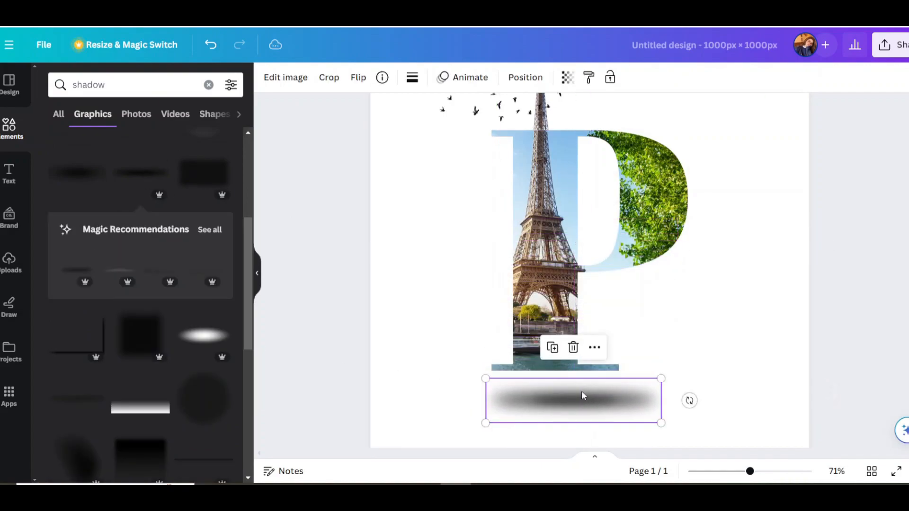
left_click_drag(658, 421, 606, 400)
left_click(705, 411)
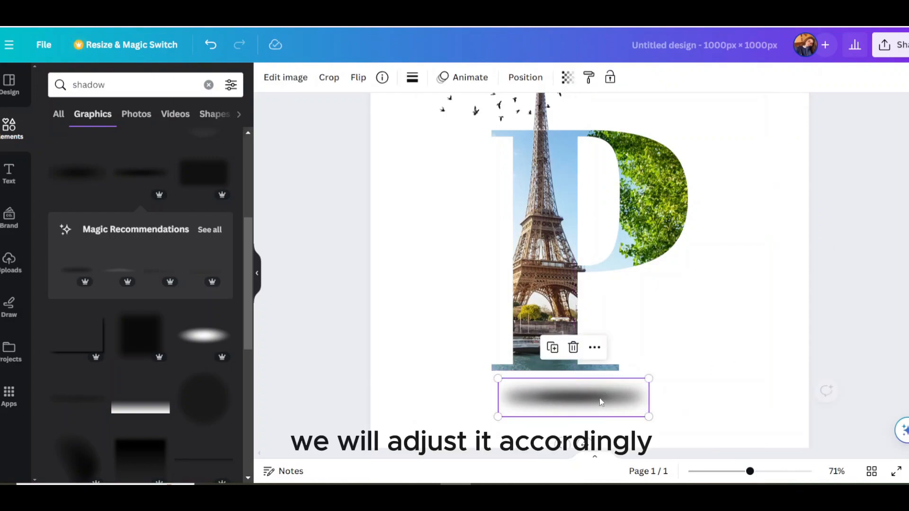
left_click(566, 78)
left_click_drag(552, 130, 535, 130)
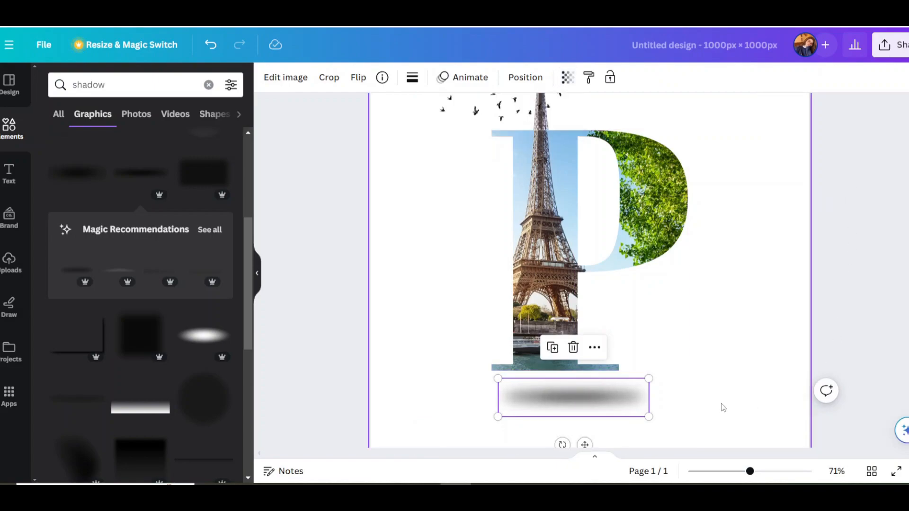
left_click(899, 316)
Add a heading text reading "ARIS"
left_click(3, 180)
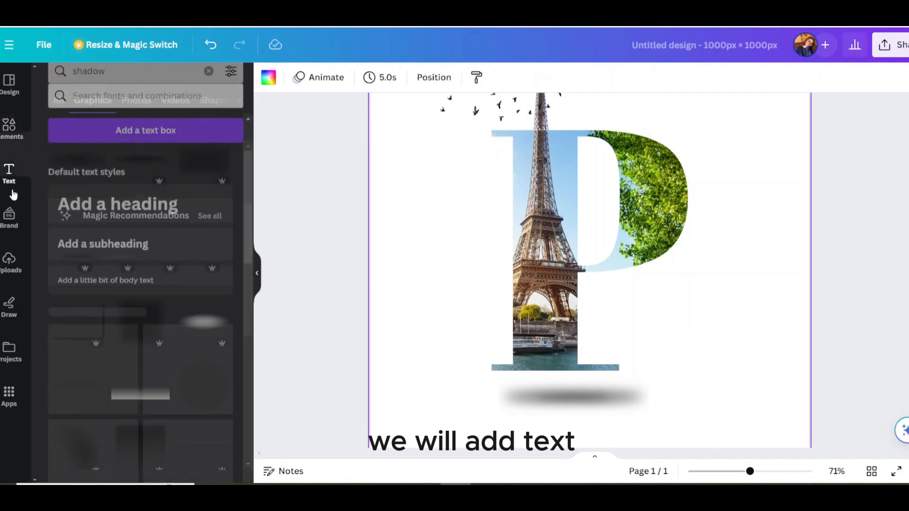
left_click(166, 199)
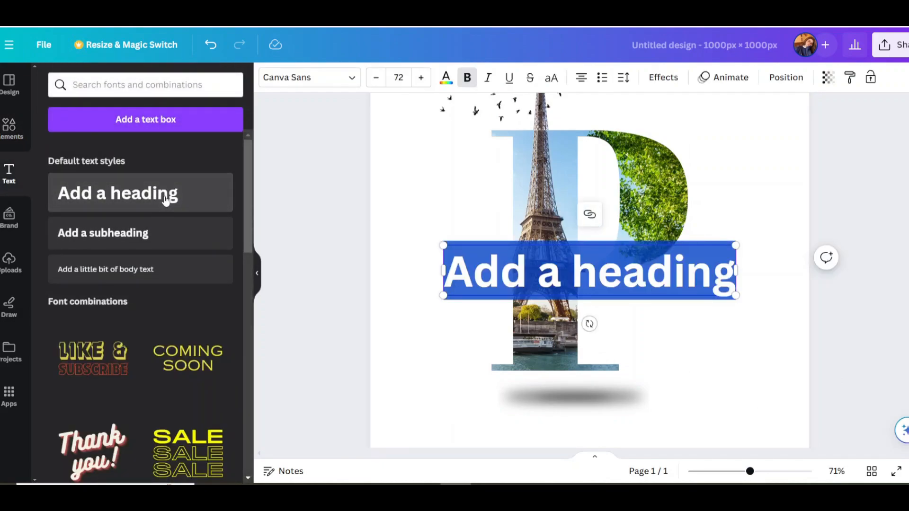
type("ARIS")
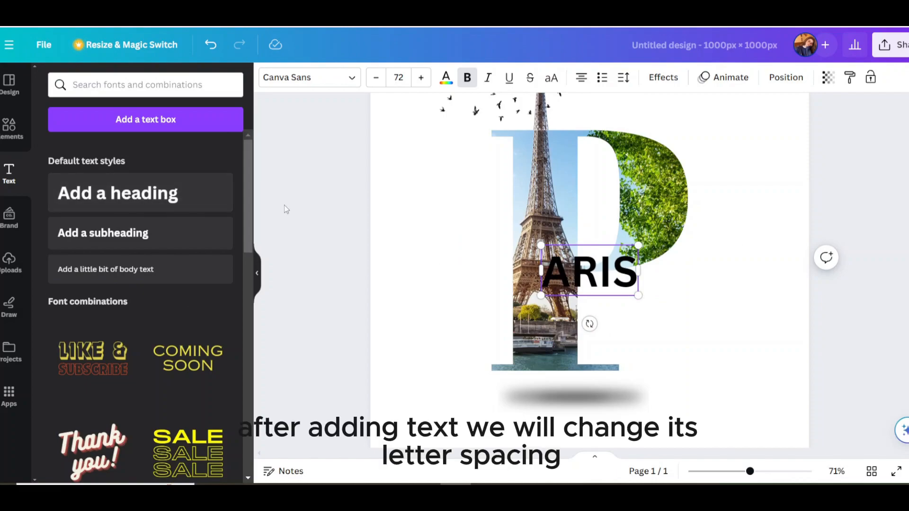
left_click(296, 215)
Set the ARIS heading's letter spacing to 582 and place it beside the P's stem, below the bowl
left_click(583, 281)
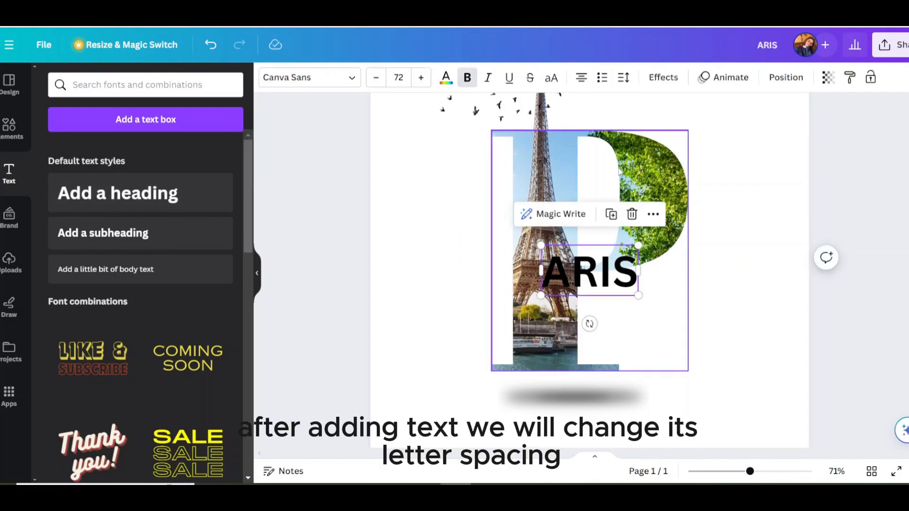
left_click(622, 79)
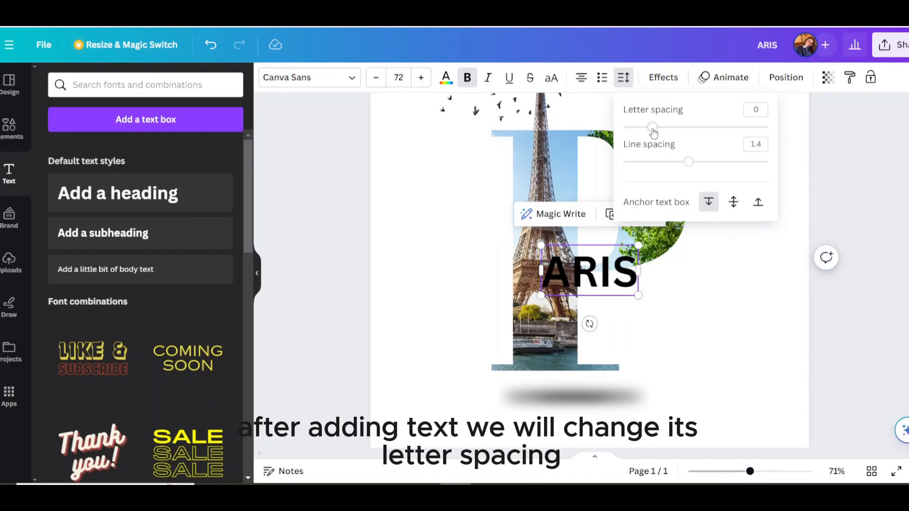
left_click_drag(653, 128, 737, 125)
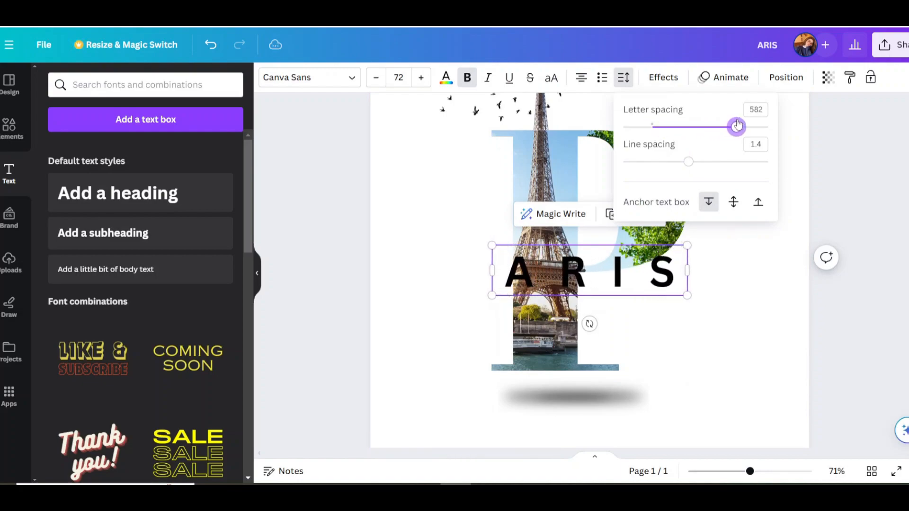
left_click(860, 223)
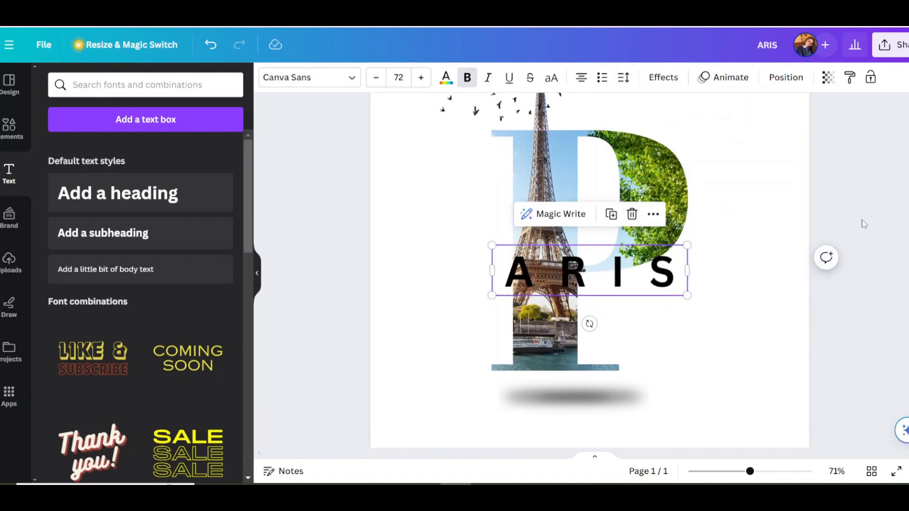
left_click(321, 266)
left_click_drag(527, 294, 630, 325)
left_click(869, 229)
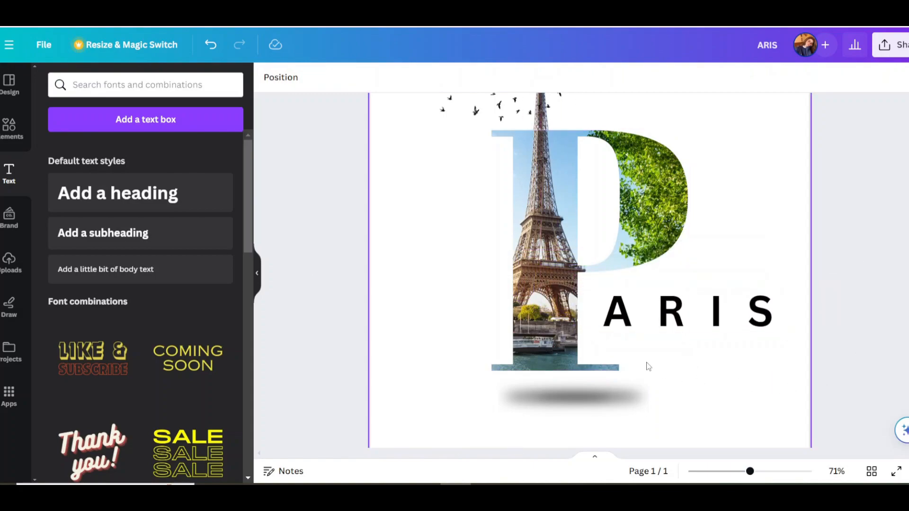
Change the ARIS heading's font to League Spartan and shift the text slightly down
left_click(682, 327)
double_click(682, 326)
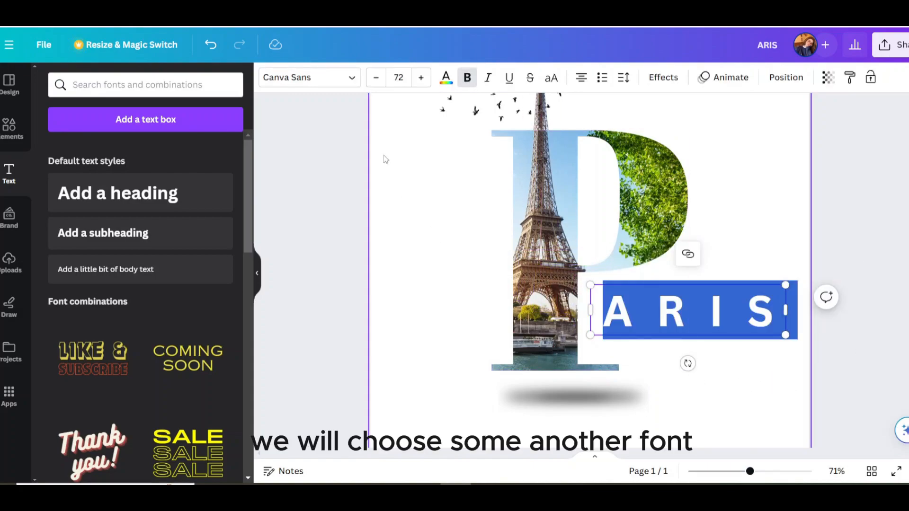
left_click(338, 83)
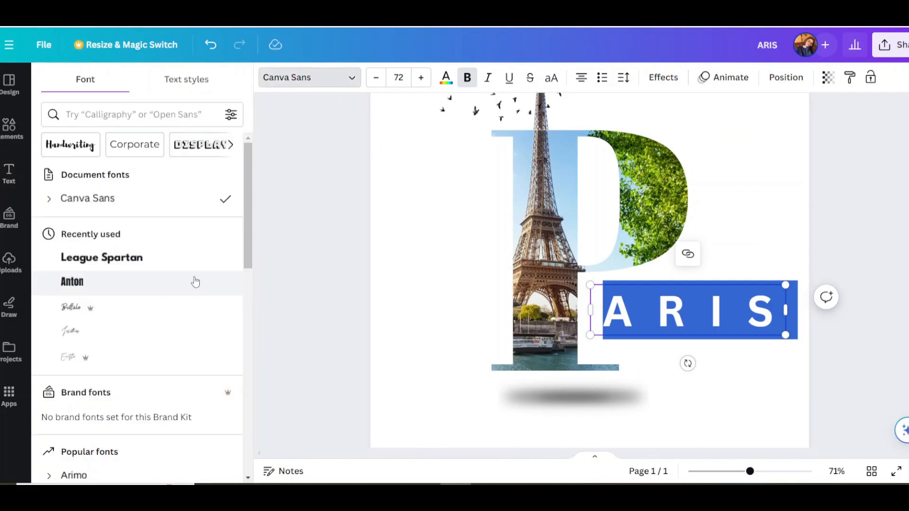
left_click(164, 262)
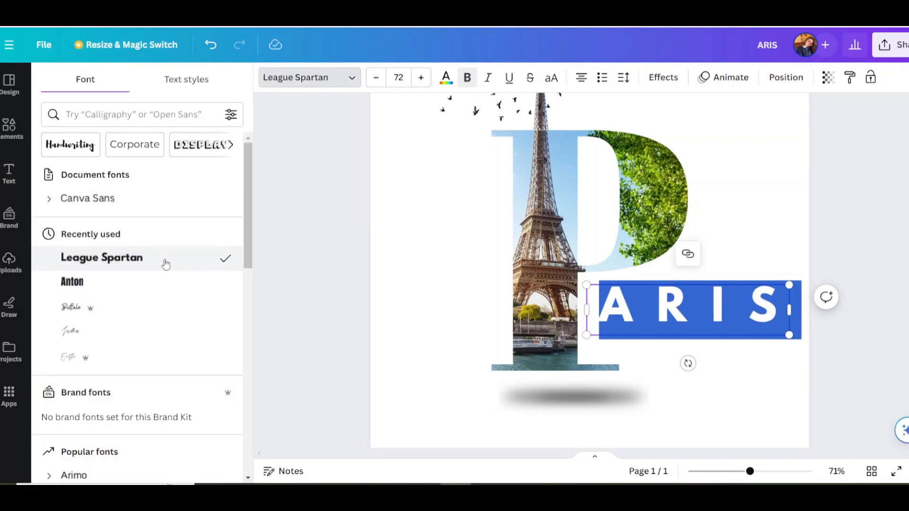
left_click(288, 237)
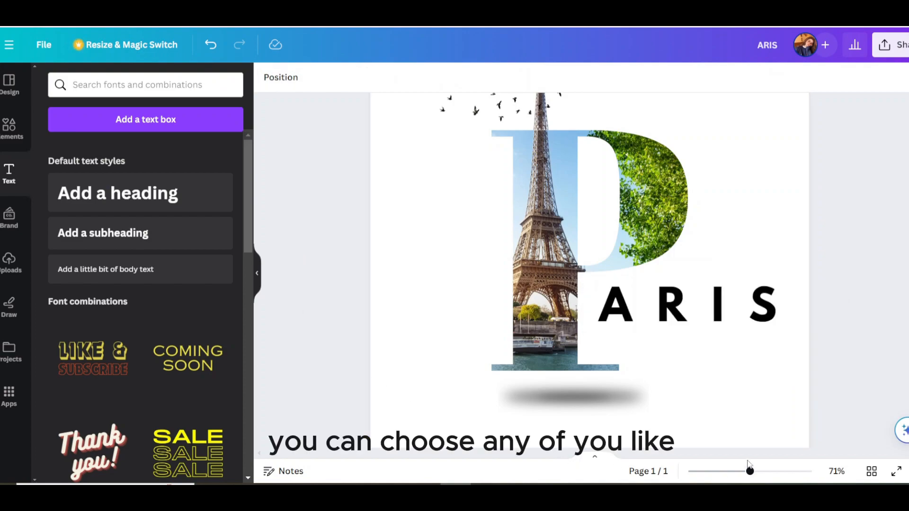
left_click_drag(739, 331, 739, 337)
left_click_drag(739, 338, 740, 338)
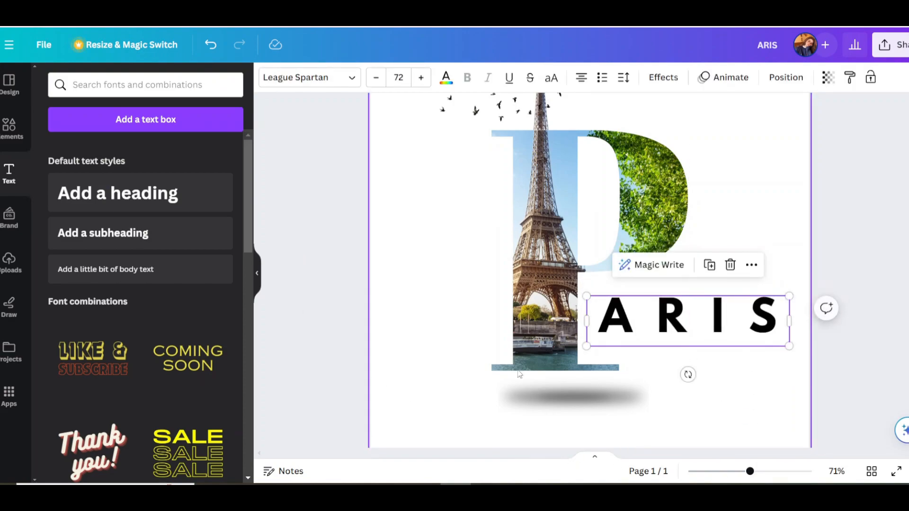
left_click(267, 238)
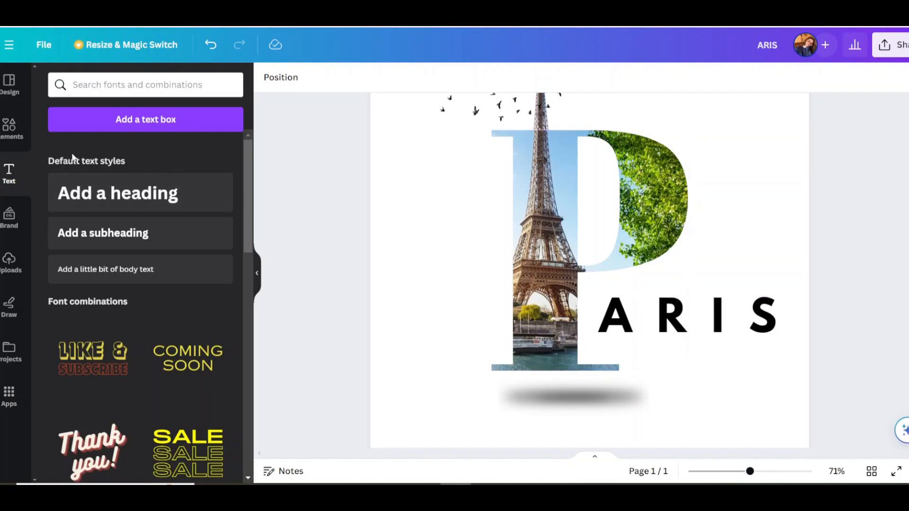
Search the elements for "shape", add the square and reduce it to a small thin bar under the letter A
left_click(17, 133)
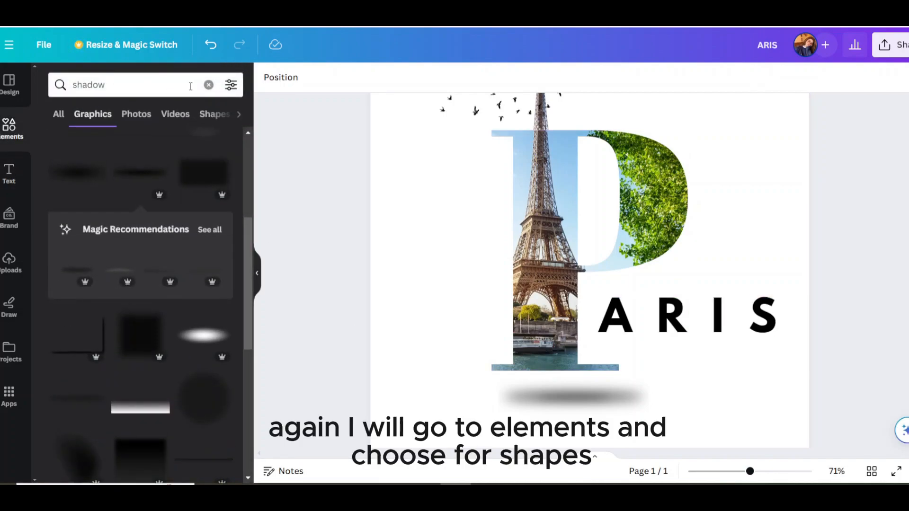
left_click(209, 85)
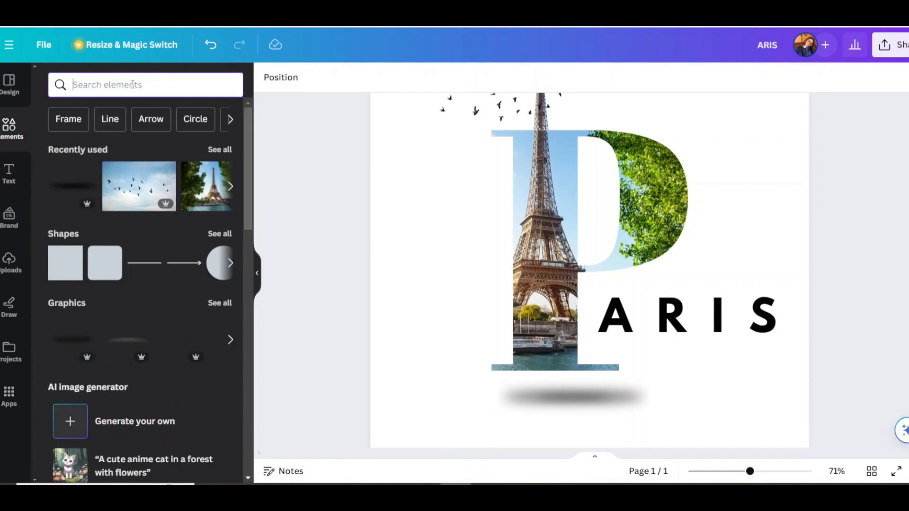
type("s")
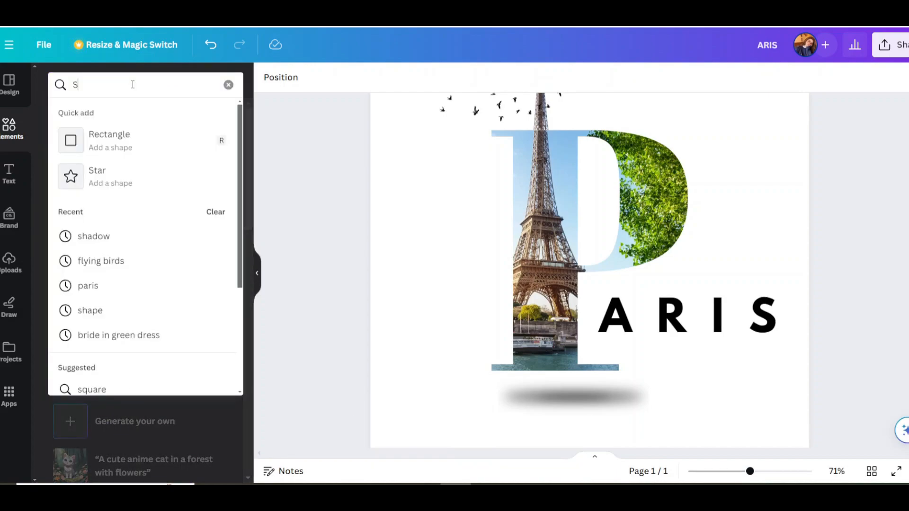
left_click(133, 310)
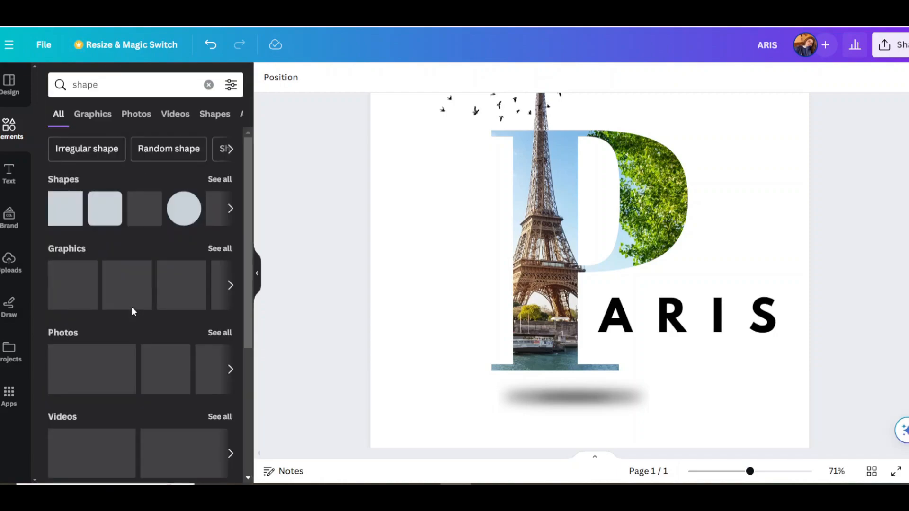
left_click(66, 225)
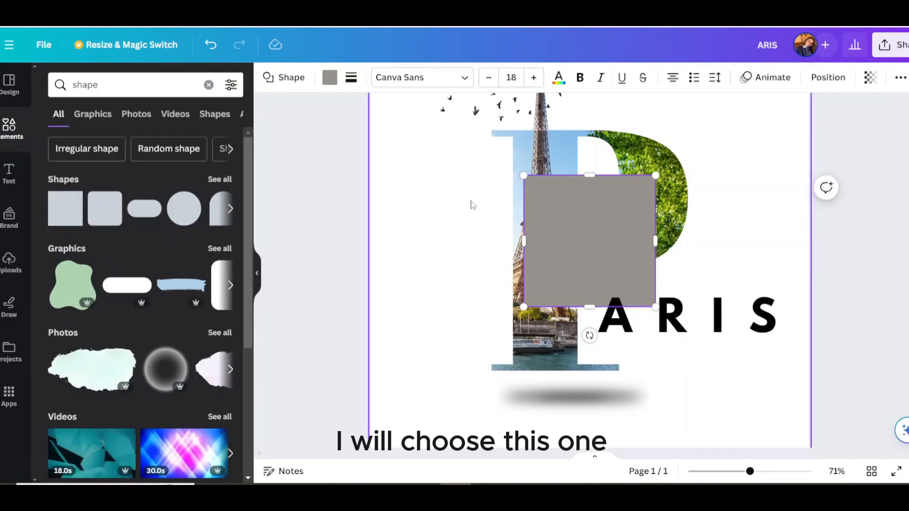
left_click_drag(650, 303, 628, 346)
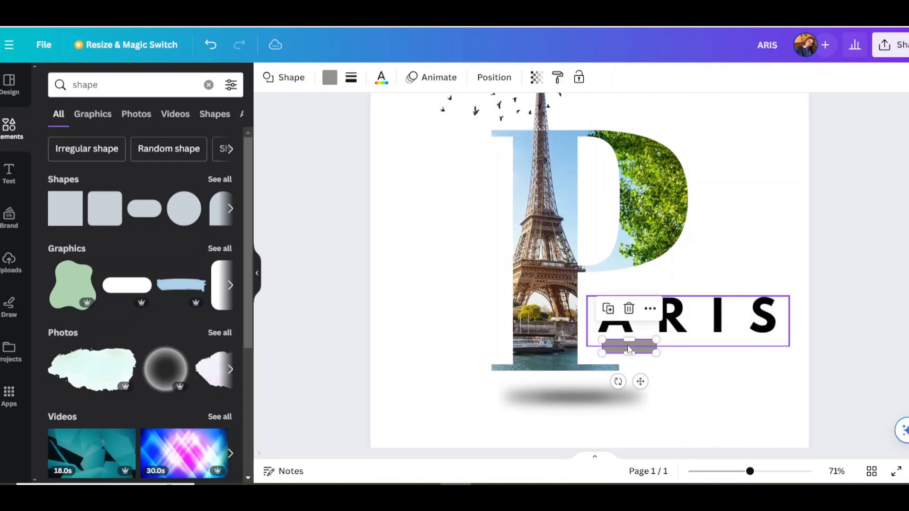
Duplicate the grey bar twice and line up the three bars under ARIS with equal gaps of 19
left_click(614, 315)
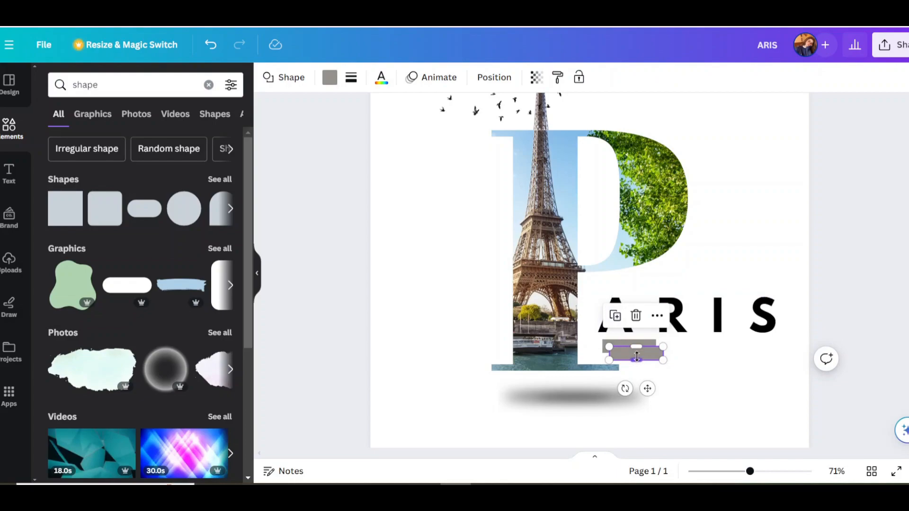
left_click(615, 316)
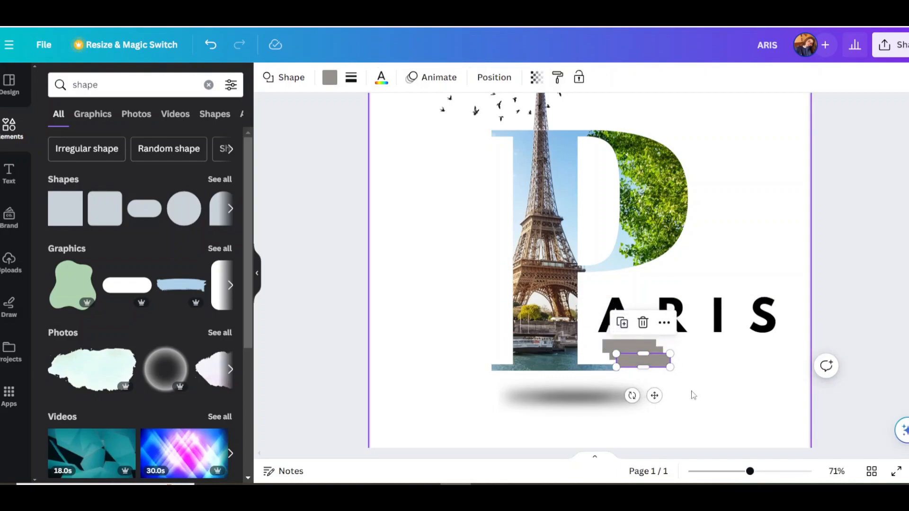
left_click(665, 375)
left_click_drag(659, 364, 771, 350)
left_click(648, 354)
left_click_drag(647, 354, 698, 347)
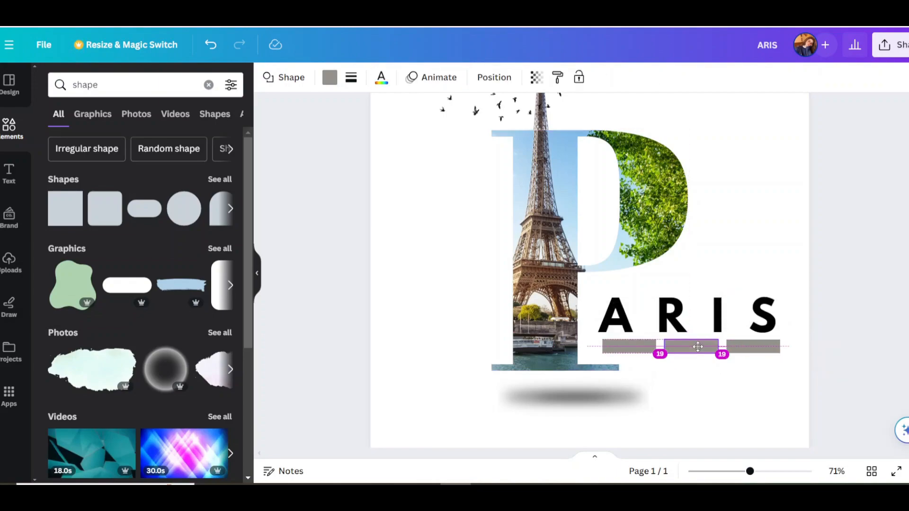
left_click(699, 371)
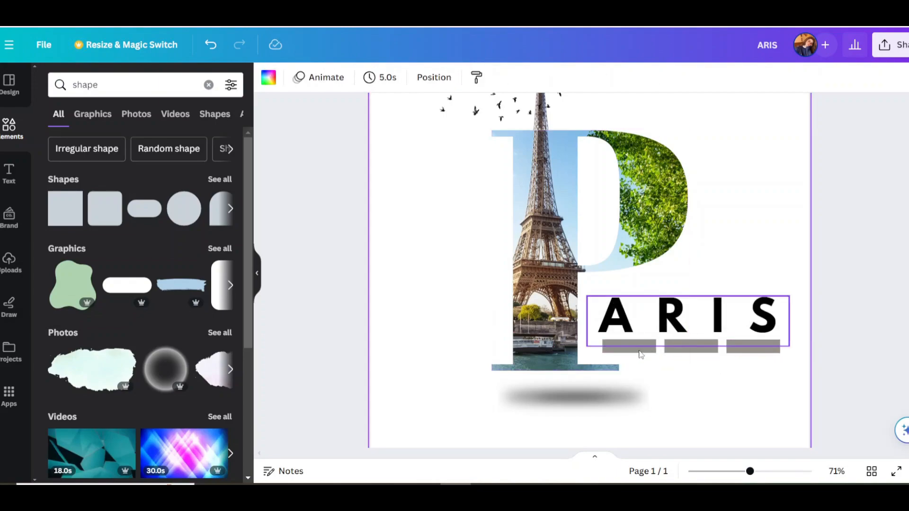
left_click(638, 350)
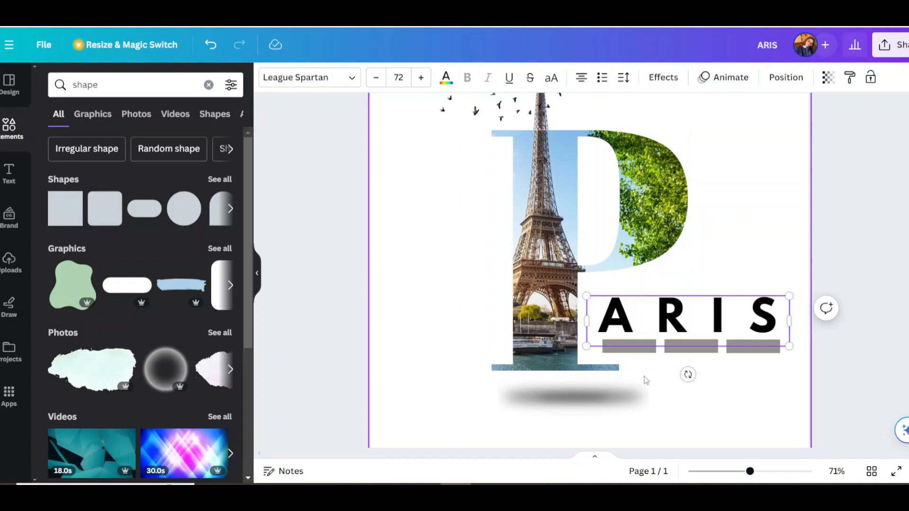
Move the middle and last grey bars slightly closer to the first one, narrowing the gaps under ARIS evenly
left_click(641, 350)
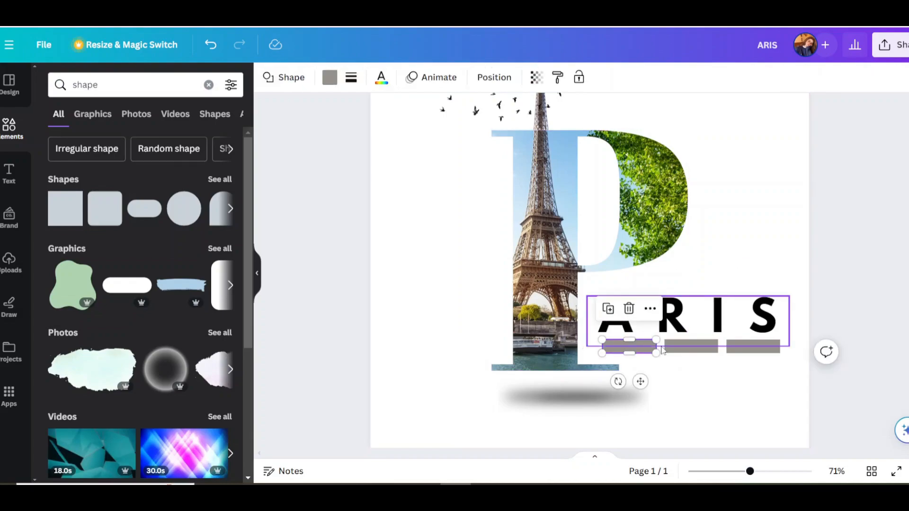
left_click(695, 386)
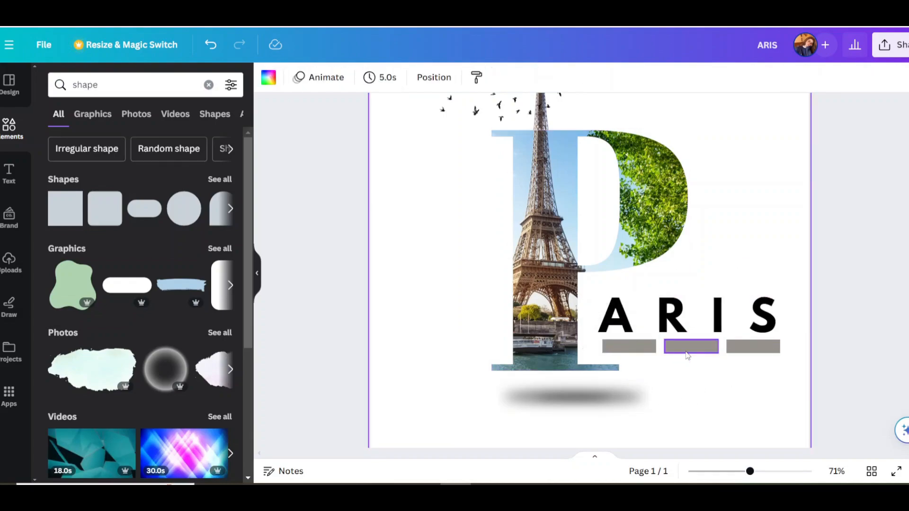
left_click(689, 349)
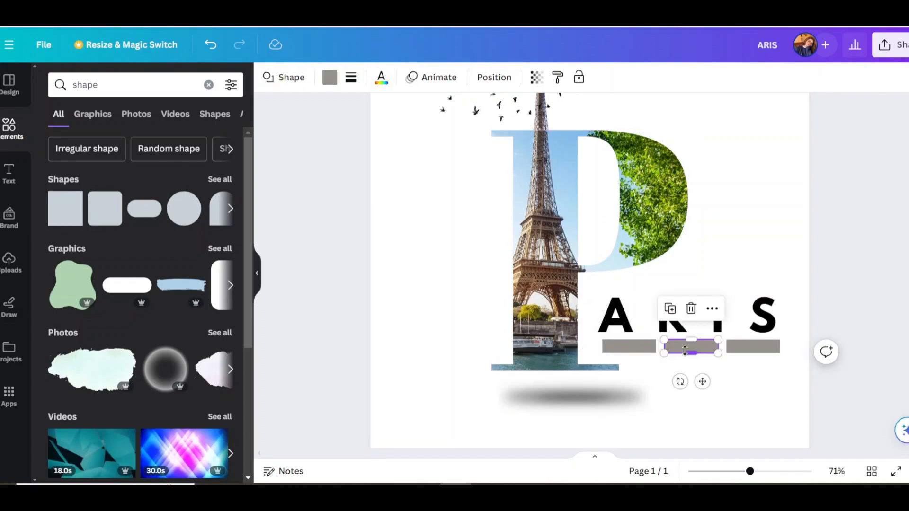
left_click(737, 395)
left_click_drag(754, 348, 749, 346)
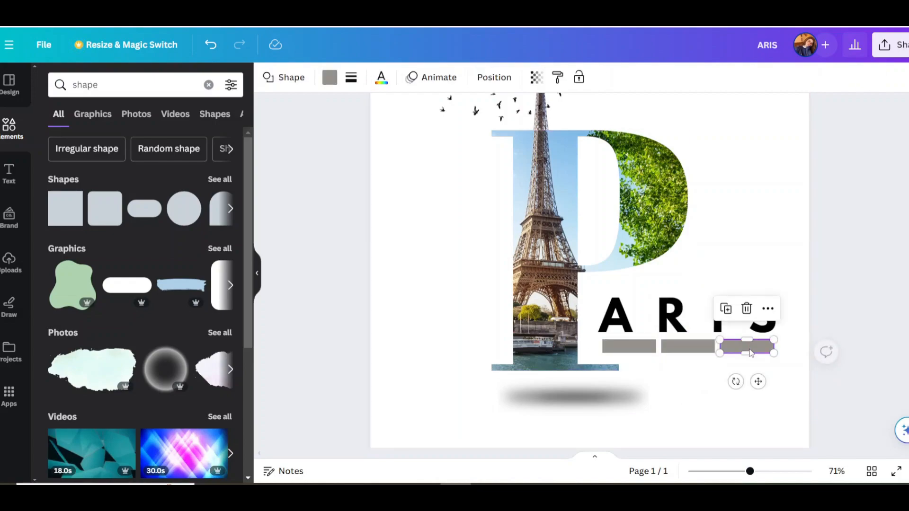
left_click(860, 336)
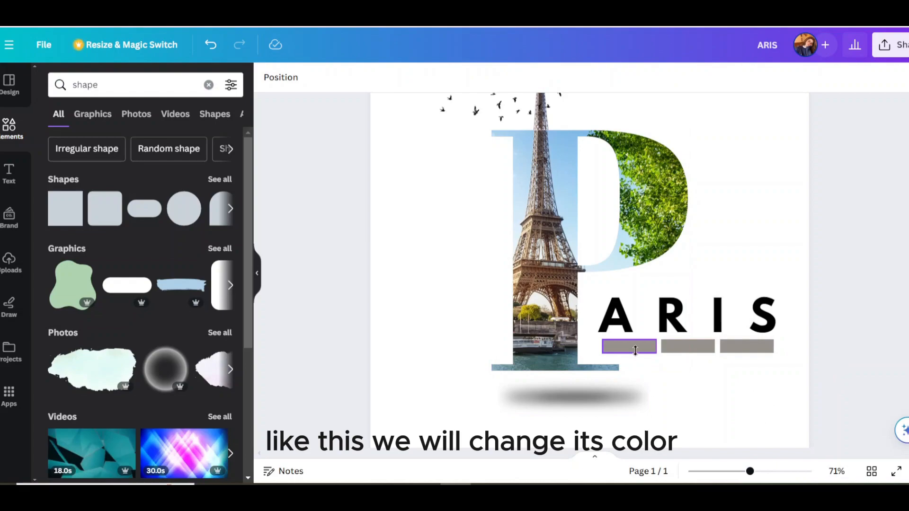
Recolour the three bars under ARIS in order: violet-blue, white and red, using the default solid colours
left_click(633, 348)
left_click(330, 77)
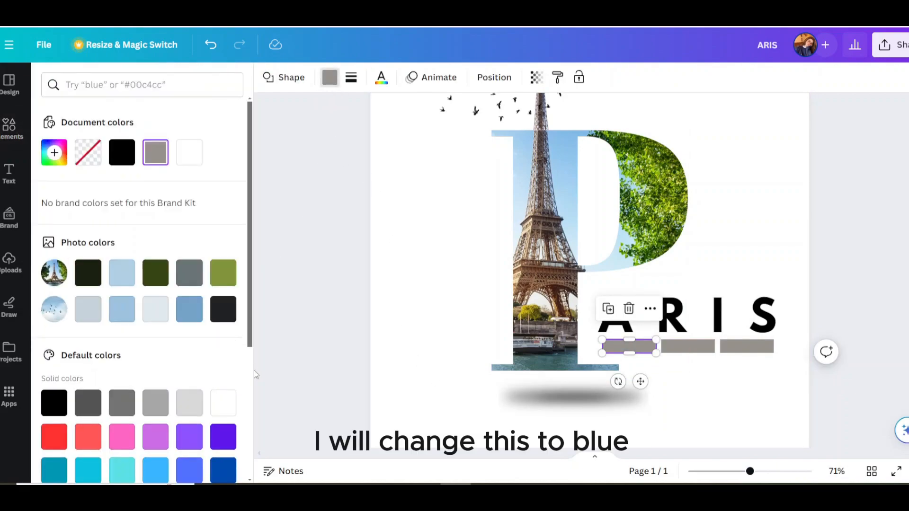
left_click(222, 438)
left_click(688, 346)
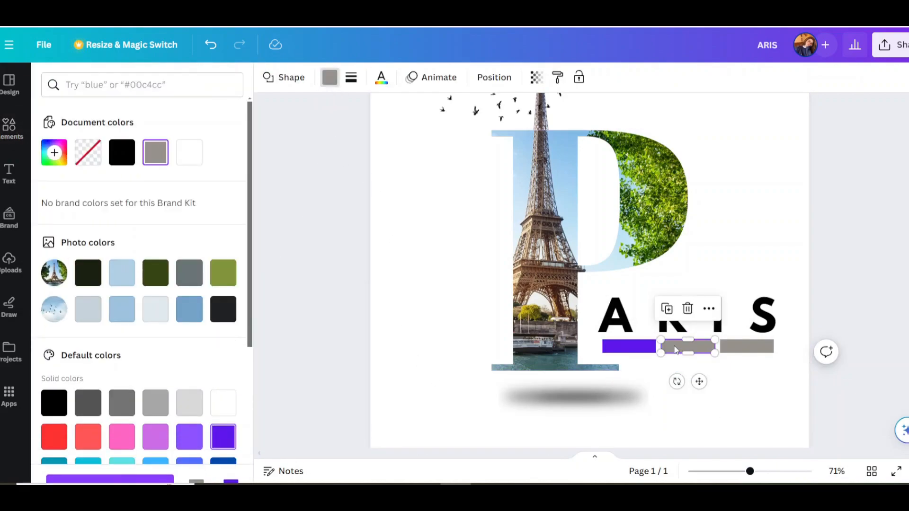
left_click(223, 403)
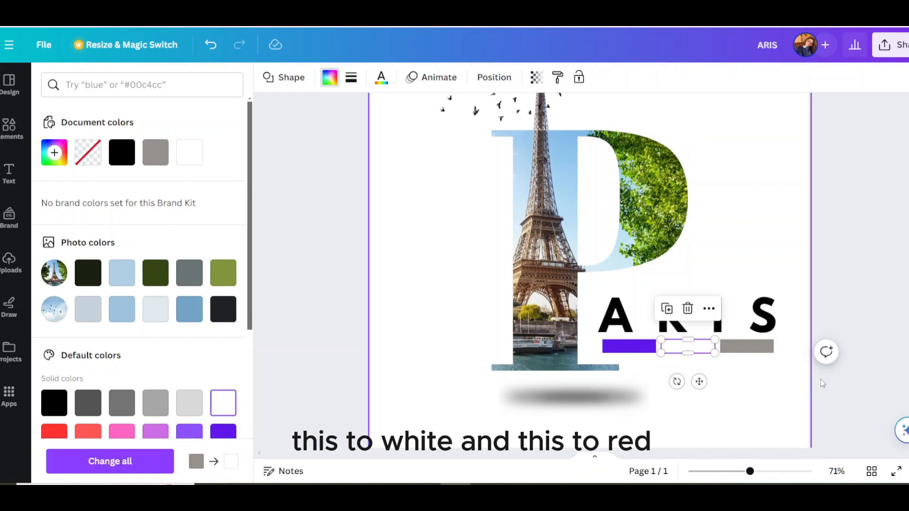
left_click(747, 346)
left_click(53, 436)
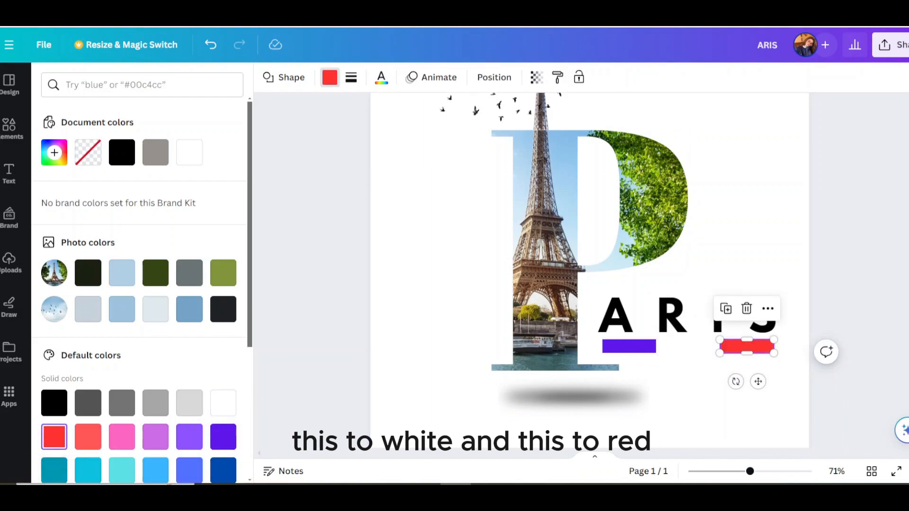
left_click(852, 253)
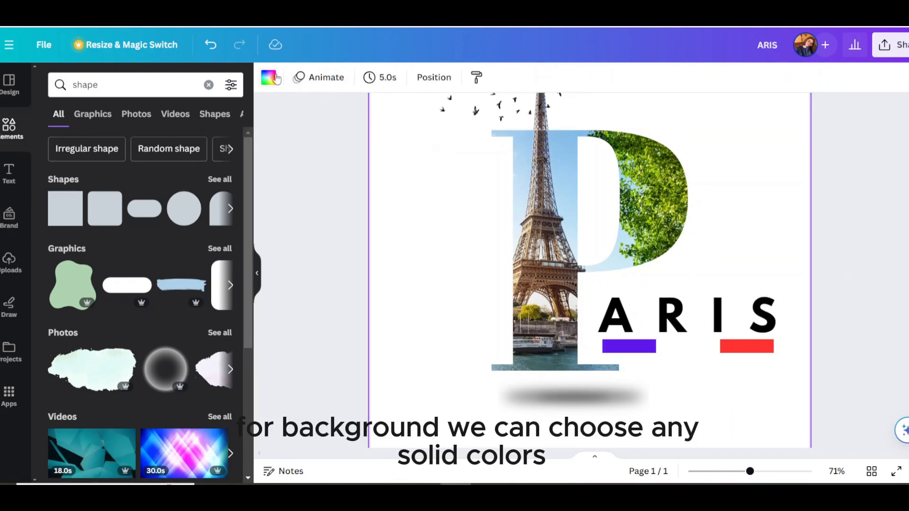
Try light blue and violet-blue page backgrounds, and settle on the pale grey-blue colour from the birds photo
left_click(268, 77)
left_click(130, 266)
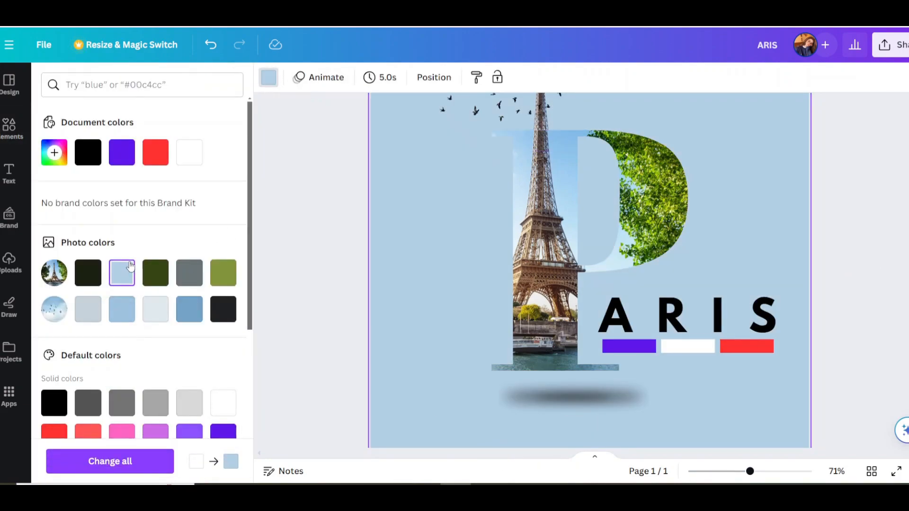
left_click(121, 162)
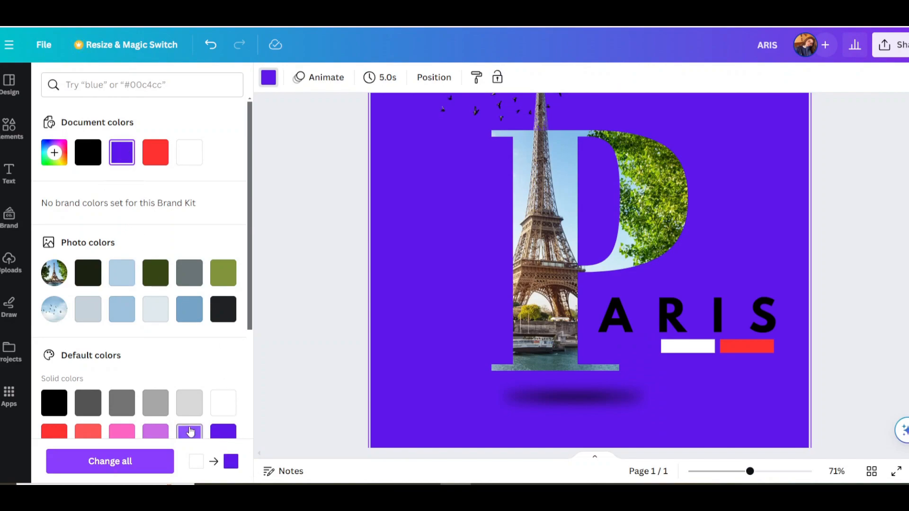
left_click(83, 318)
Search the elements for "paris" photos and set the city view with pink blossoms and the distant Eiffel Tower as the page background
left_click(11, 129)
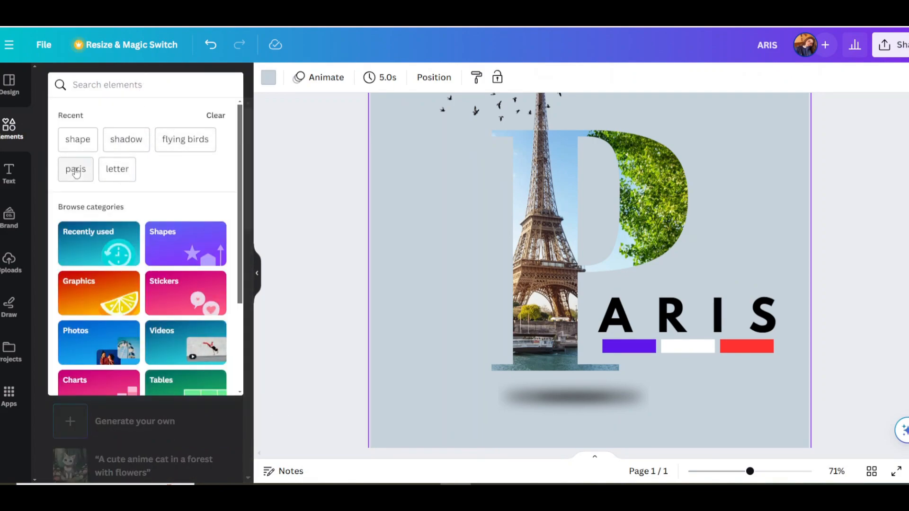
left_click(76, 172)
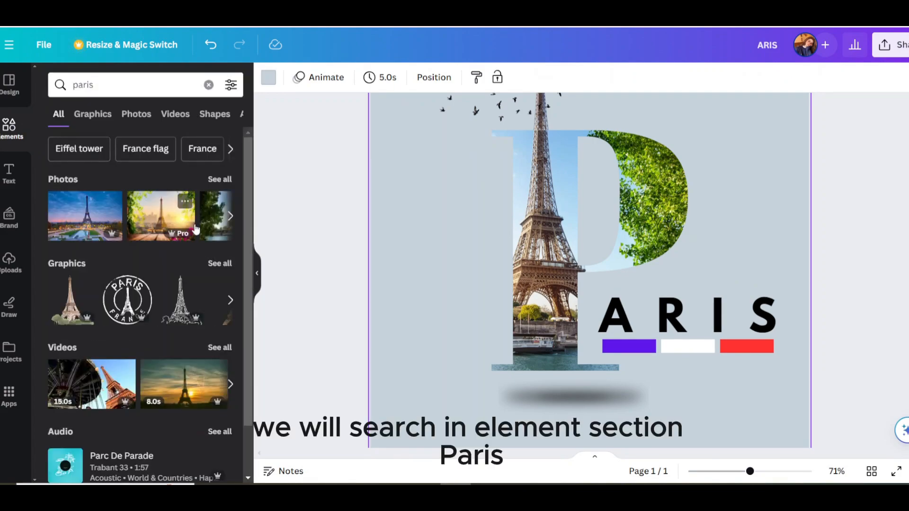
left_click(223, 179)
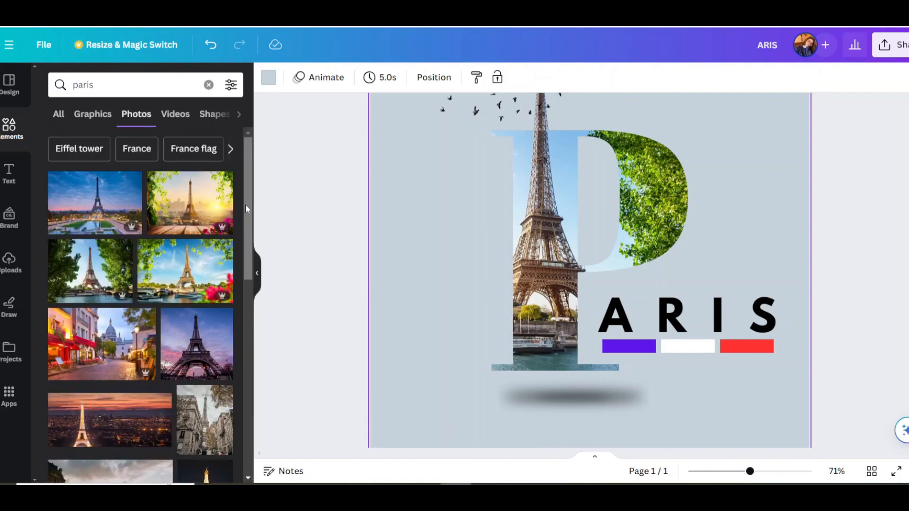
left_click_drag(245, 208, 245, 334)
left_click(189, 258)
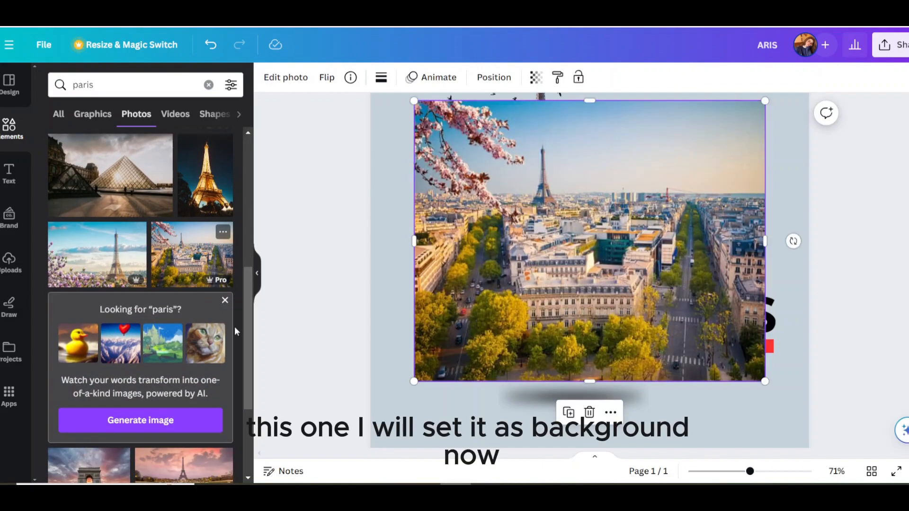
left_click(610, 413)
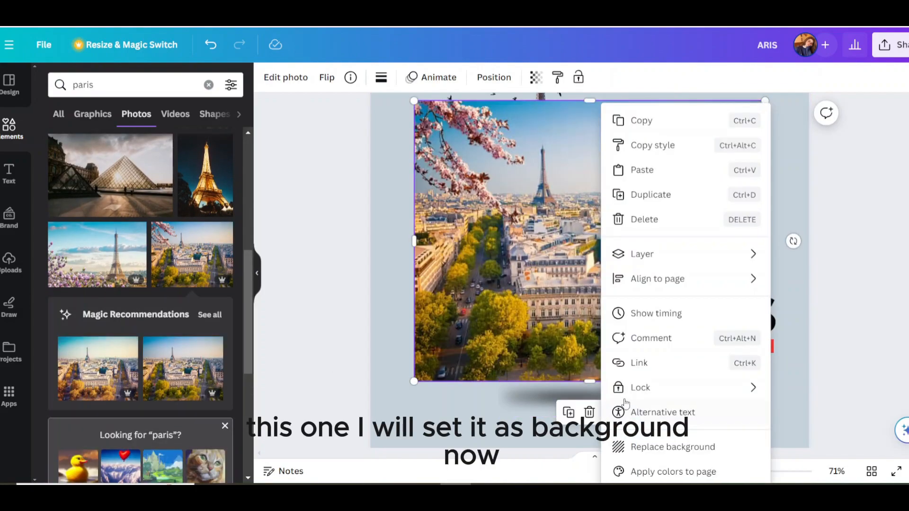
left_click(648, 446)
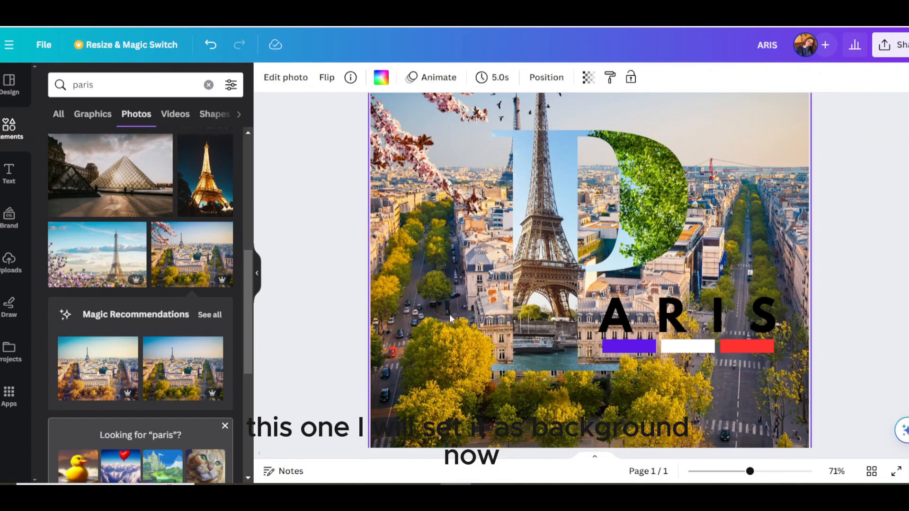
Reduce the background photo's transparency value to 28 so it fades behind the lettering
left_click(588, 78)
left_click_drag(586, 128, 503, 127)
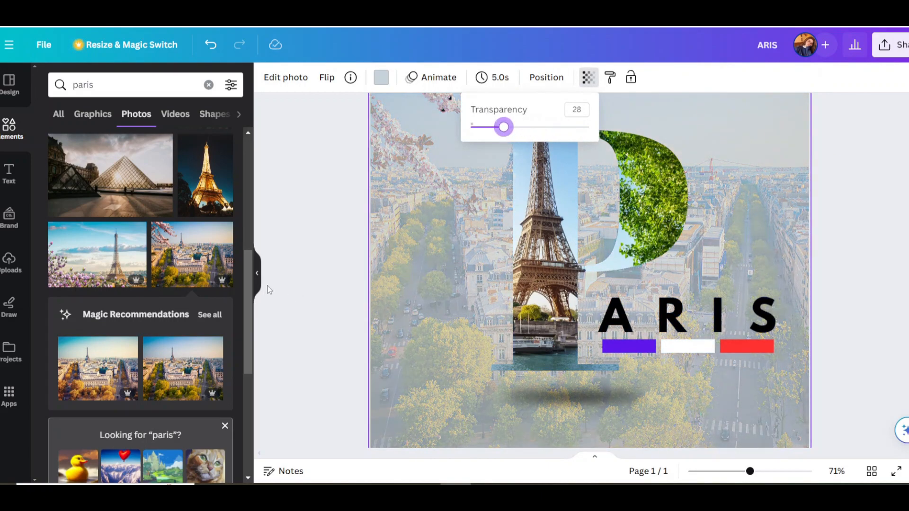
left_click(313, 274)
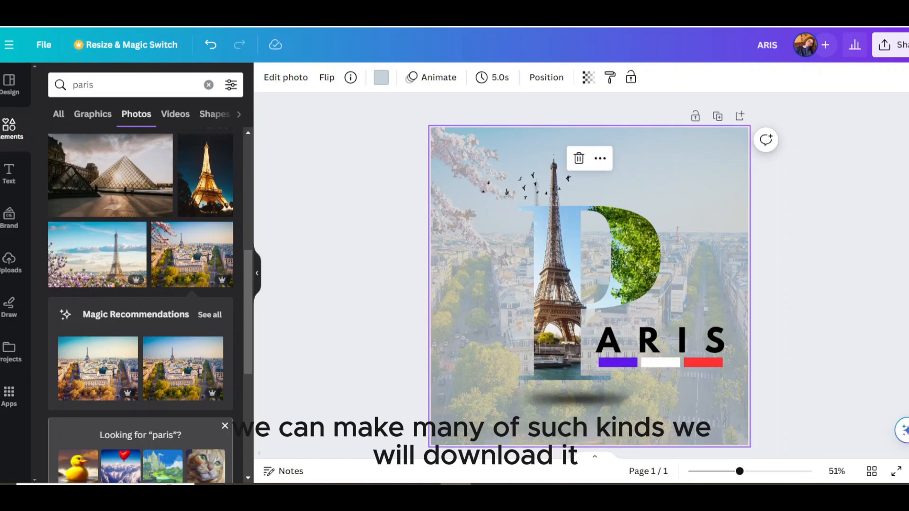
Download the finished Paris design and look over the exported image in the image viewer
left_click(895, 45)
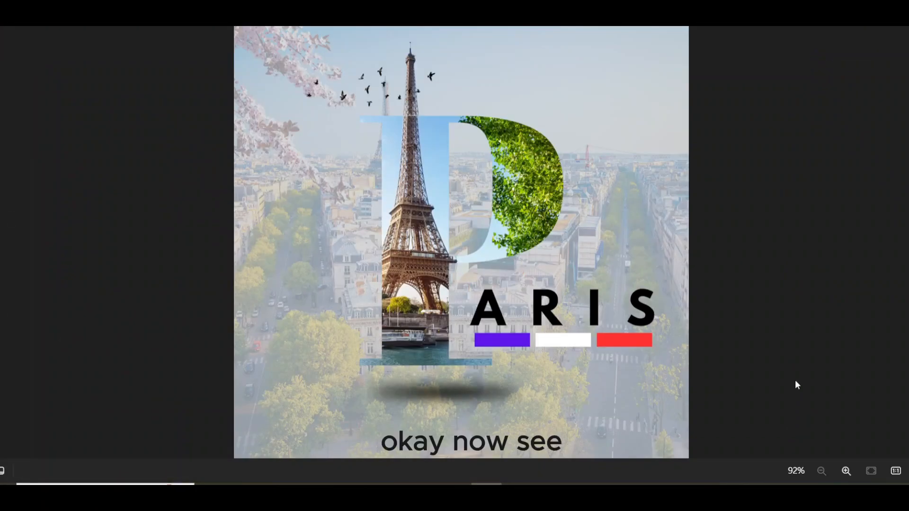
scroll(797, 384, "up", 4)
scroll(797, 385, "down", 4)
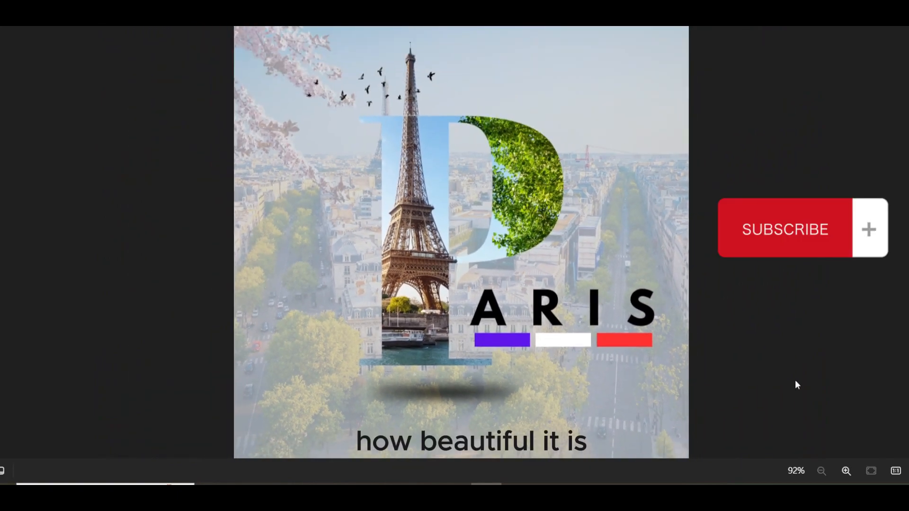